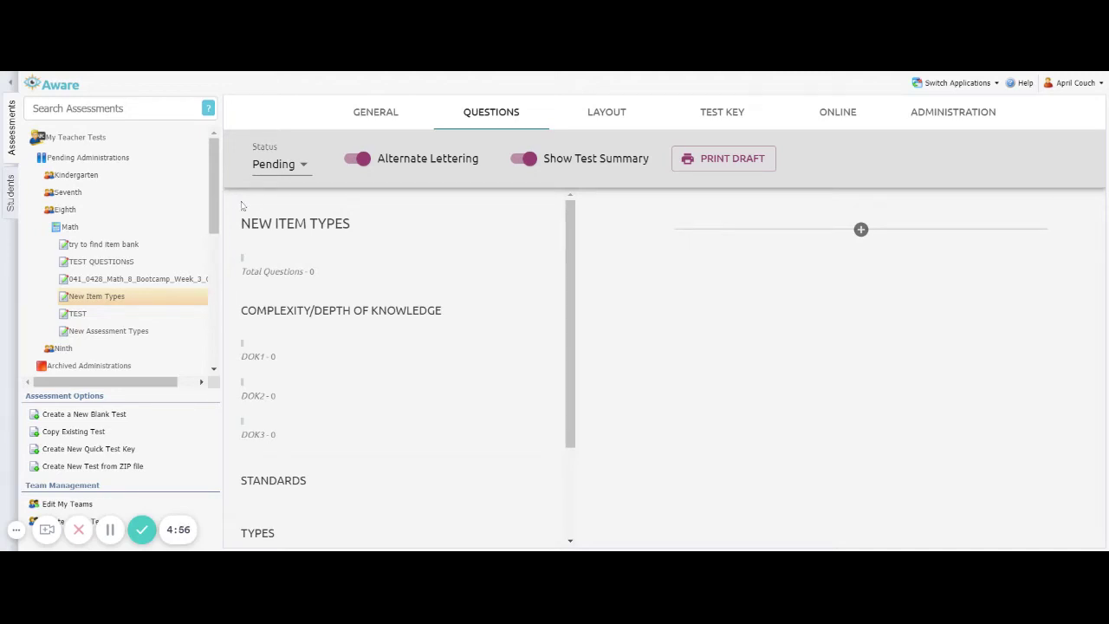
# Add a new item with Question Type Interactive Response, bringing the Drag-and-Drop option into view.
pyautogui.click(861, 230)
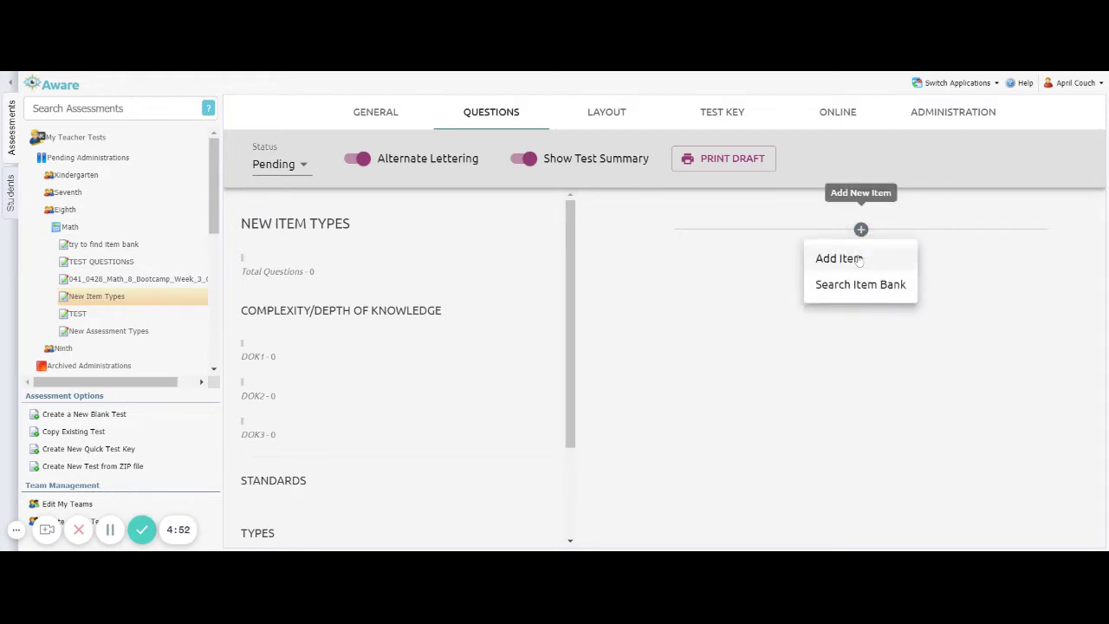
pyautogui.click(856, 260)
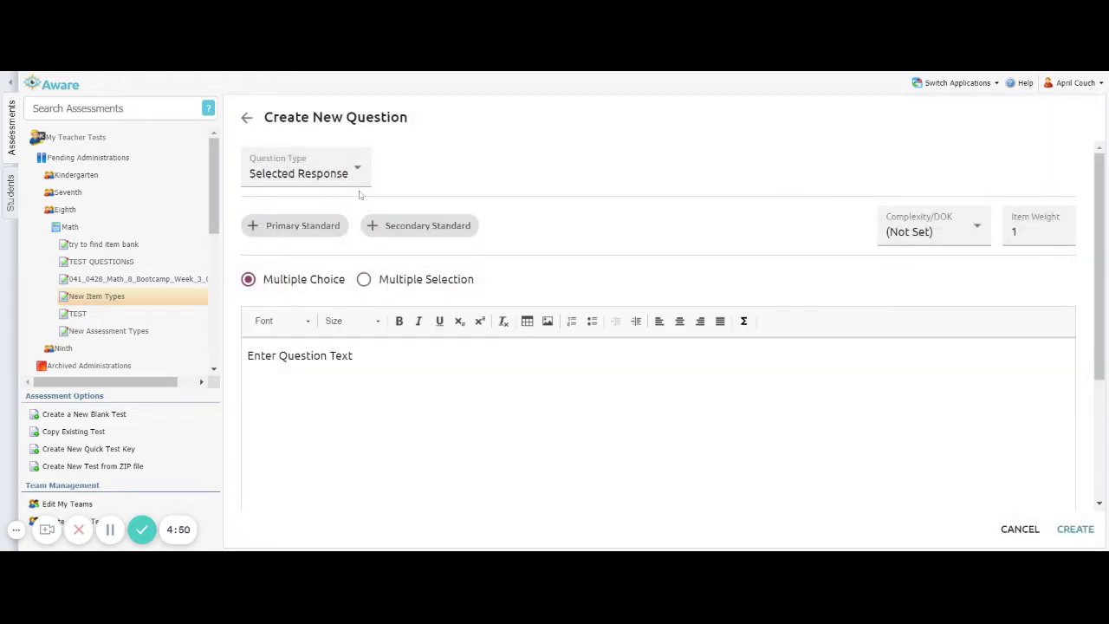
pyautogui.click(307, 172)
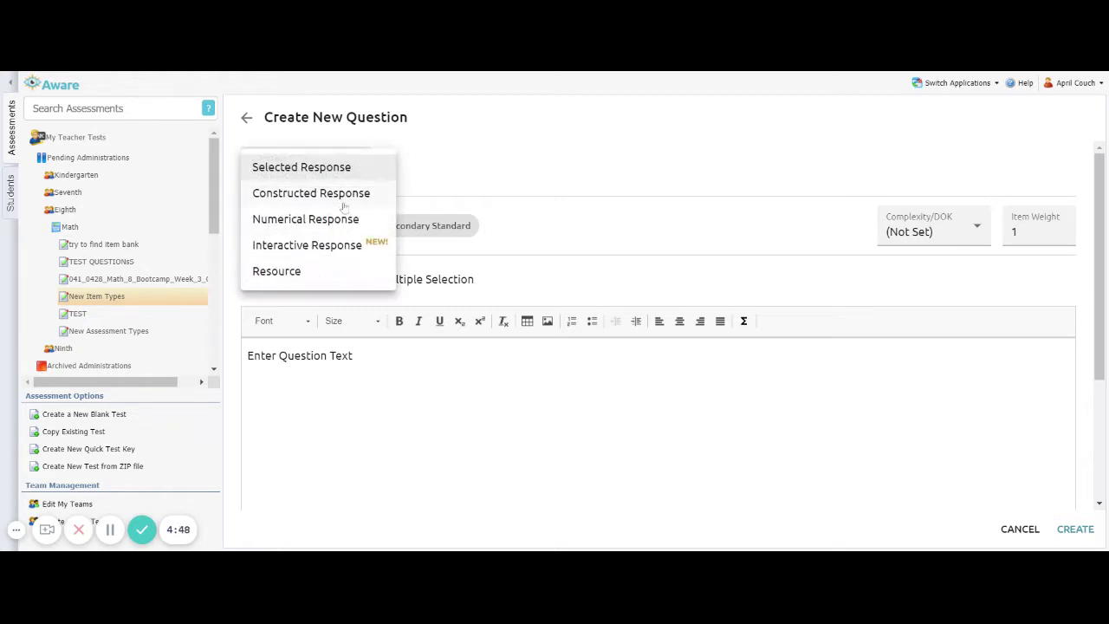
pyautogui.click(351, 250)
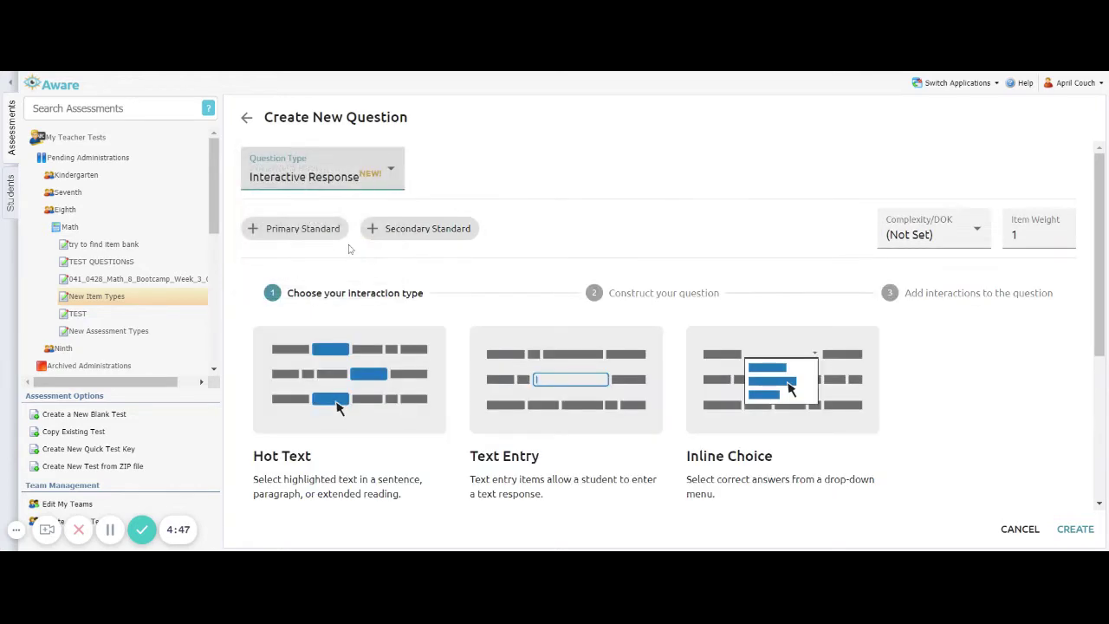
pyautogui.scroll(-1, 488, 402)
pyautogui.scroll(-2, 488, 402)
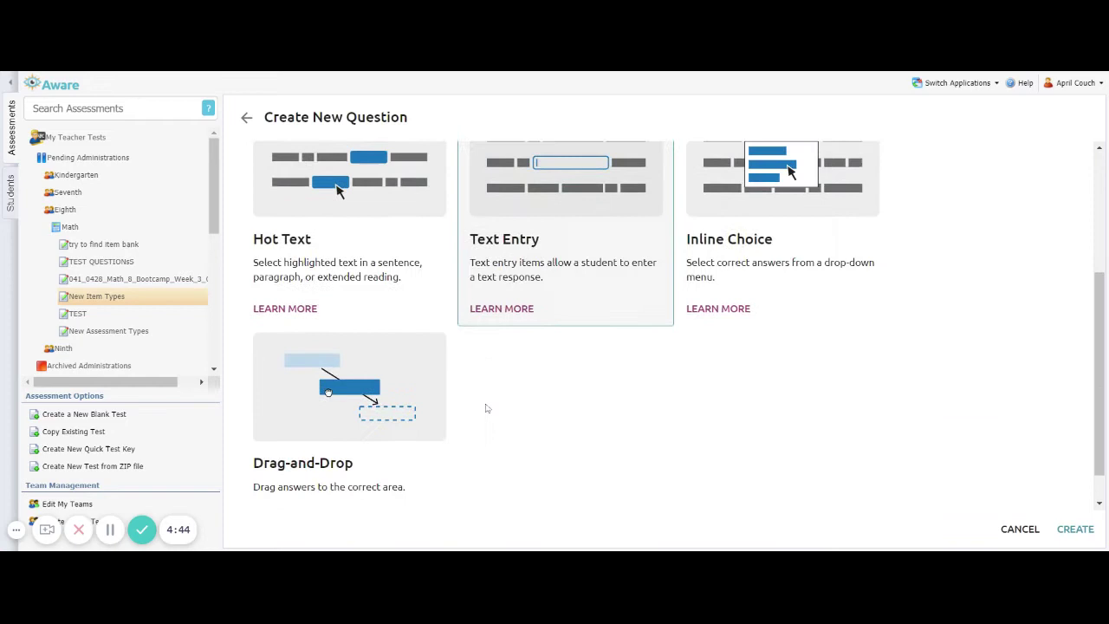
pyautogui.click(410, 405)
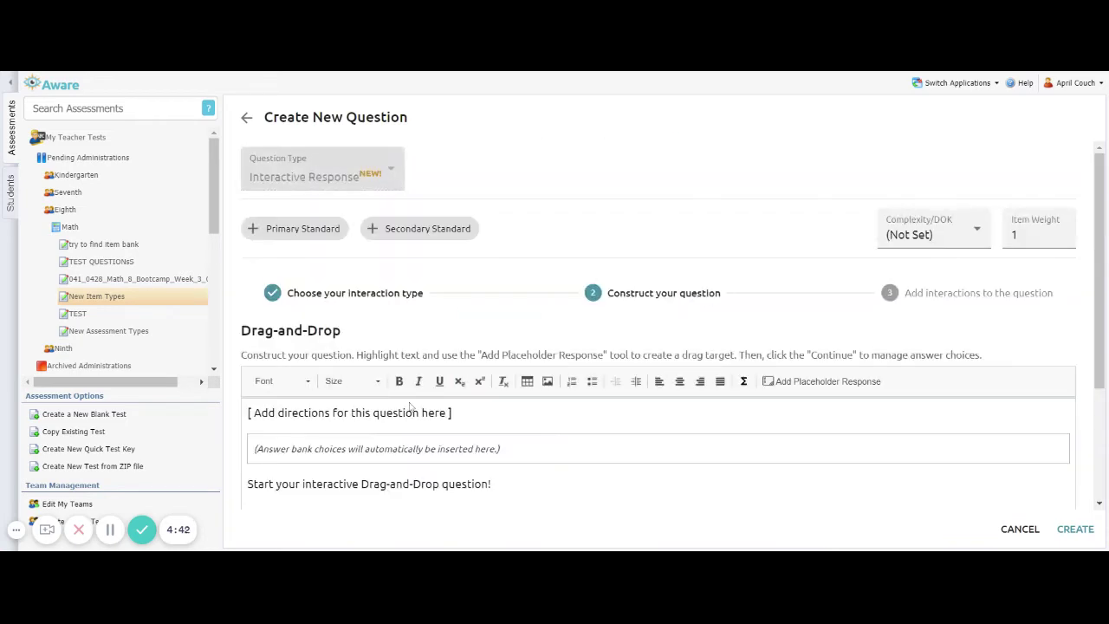
pyautogui.click(279, 235)
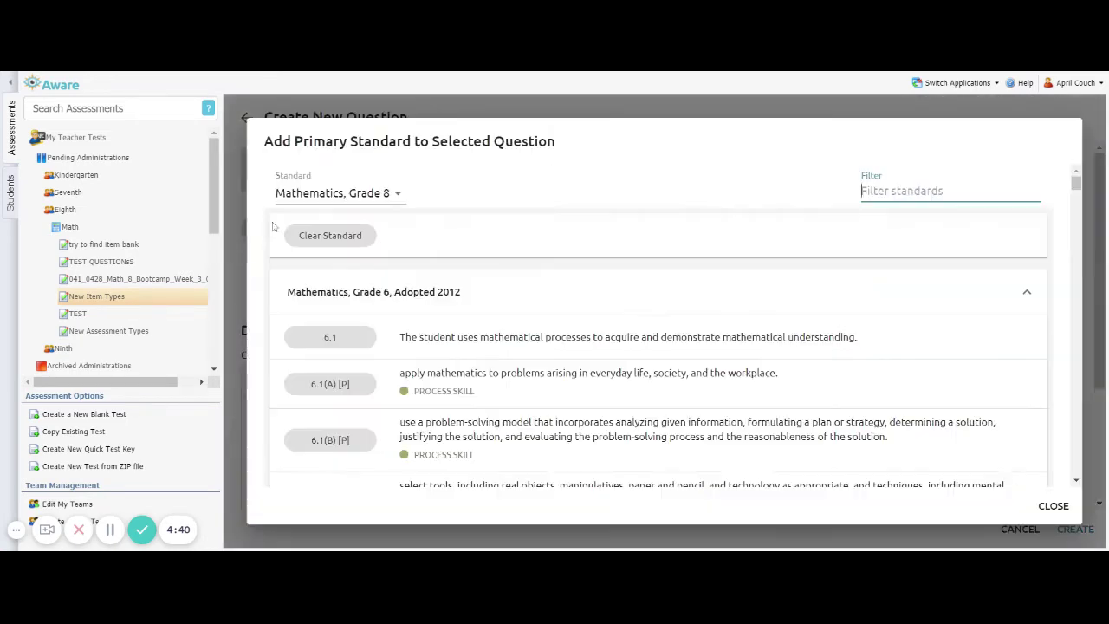
pyautogui.click(1054, 506)
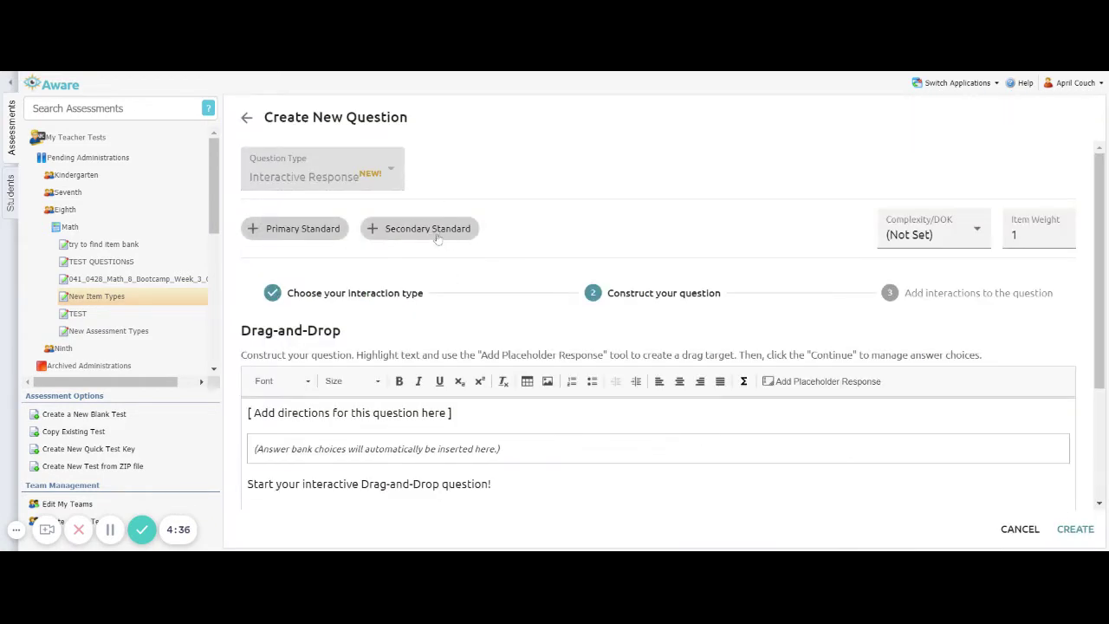
pyautogui.scroll(-1, 443, 338)
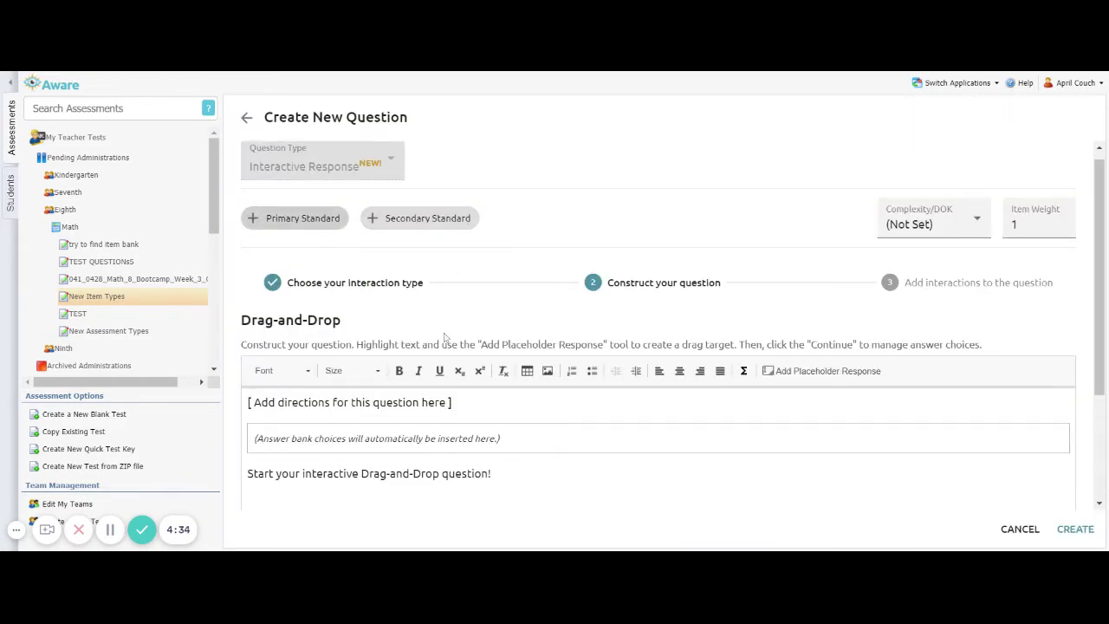
pyautogui.scroll(-3, 445, 338)
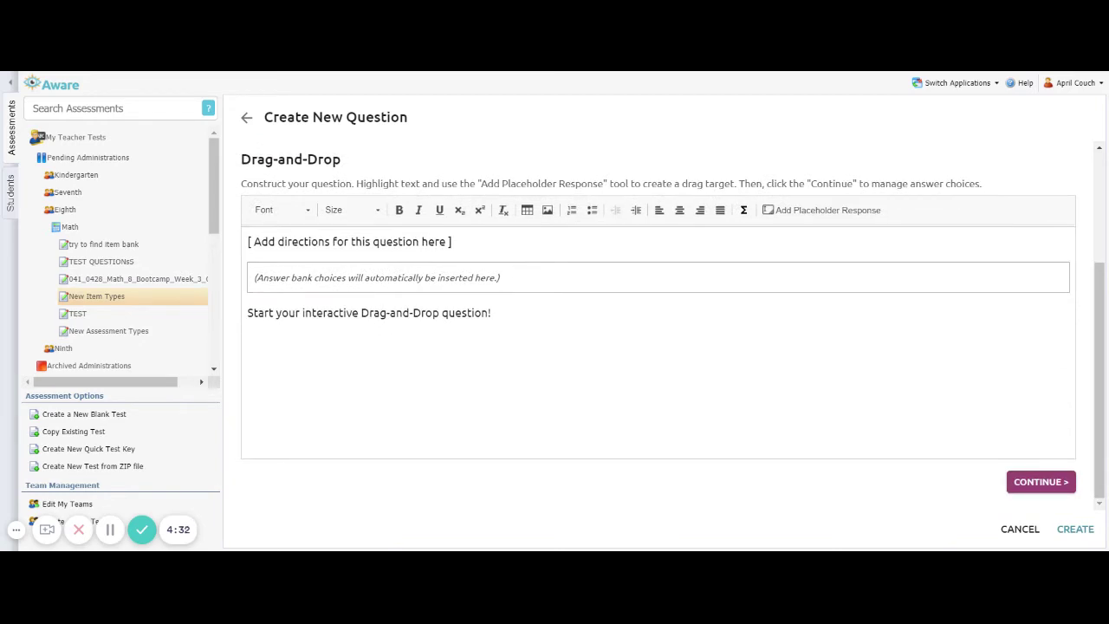
pyautogui.scroll(2, 658, 347)
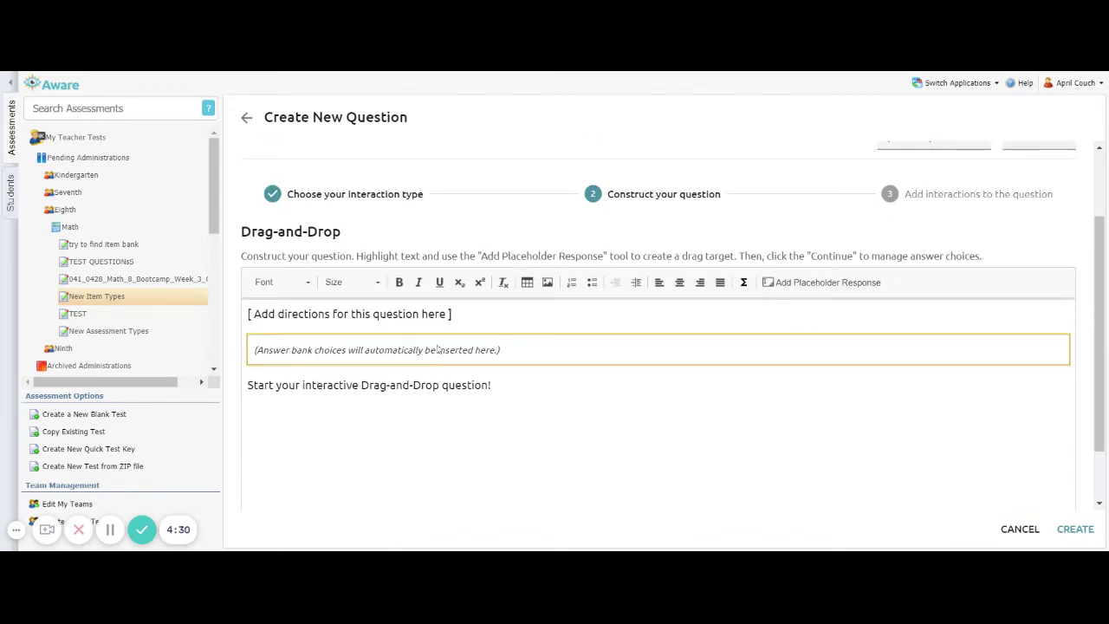
pyautogui.moveTo(453, 313); pyautogui.dragTo(246, 314)
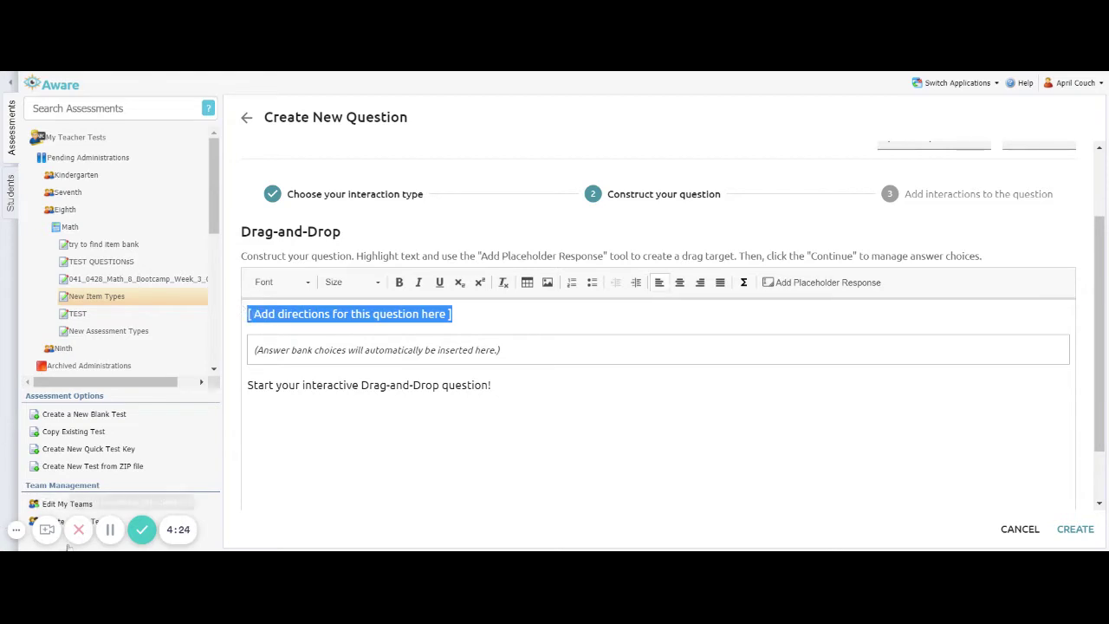
# Write the smallest-subset directions and delete the 'Start your interactive…' starter sentence.
pyautogui.click(110, 531)
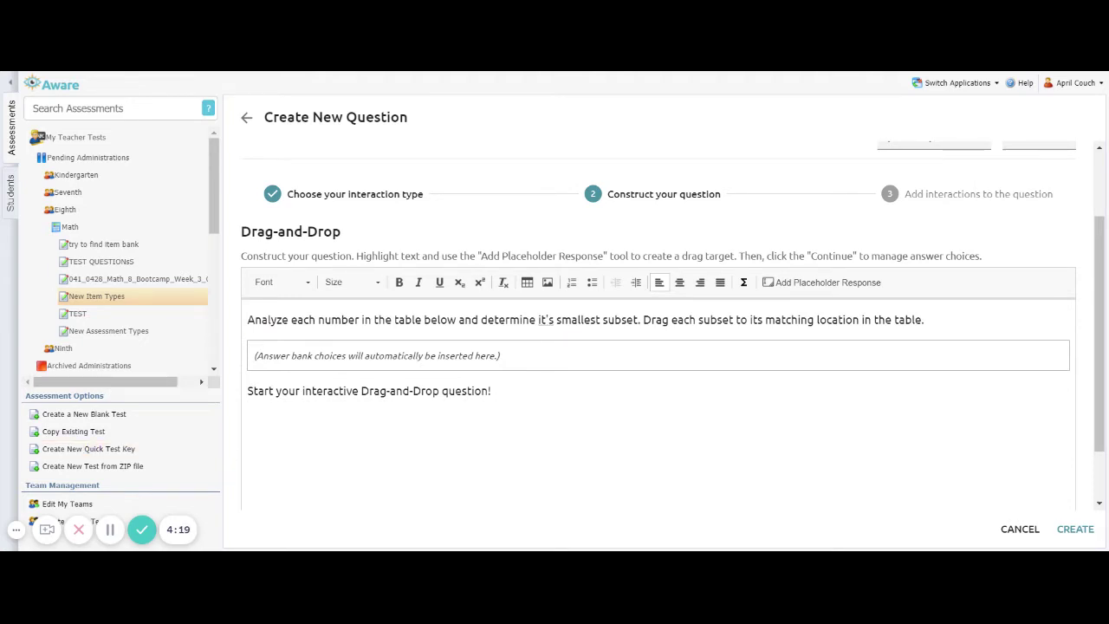
pyautogui.moveTo(248, 391); pyautogui.dragTo(492, 391)
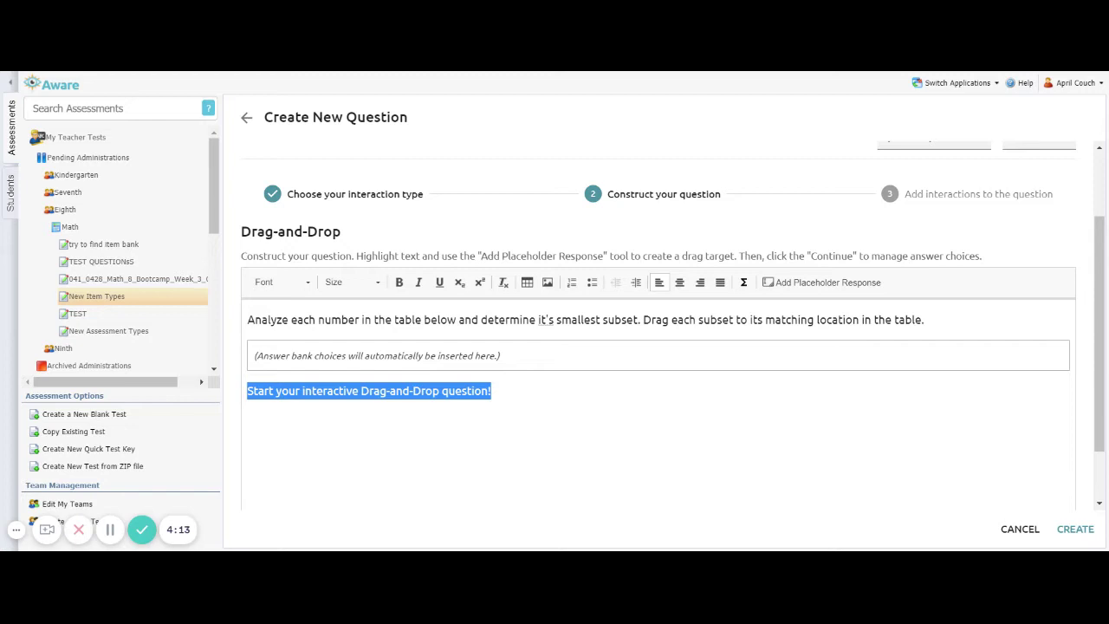
pyautogui.press('BackSpace')
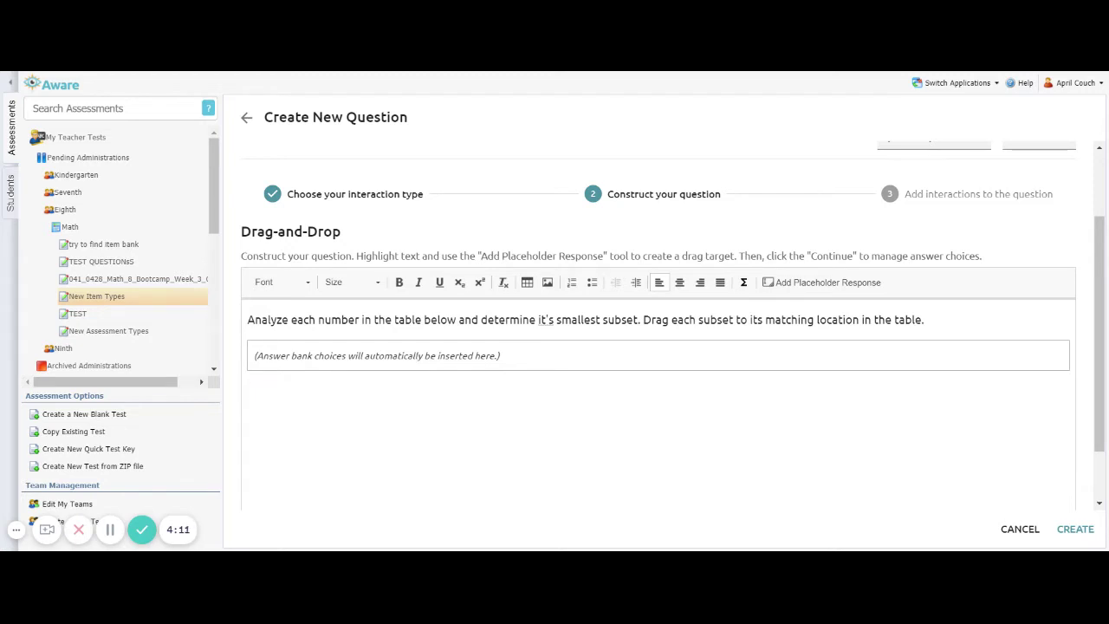
# Paste the table and fill in Irrational Number, Counting Number and Rational Number as subset answers.
pyautogui.hotkey('ctrl', 'v')
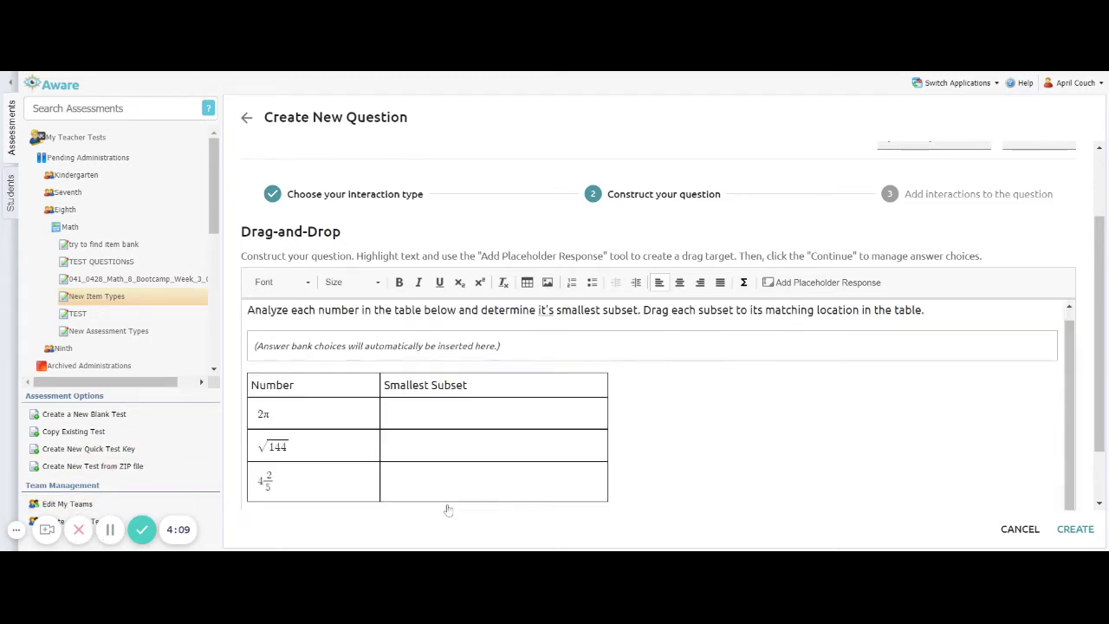
pyautogui.moveTo(257, 447); pyautogui.dragTo(381, 457)
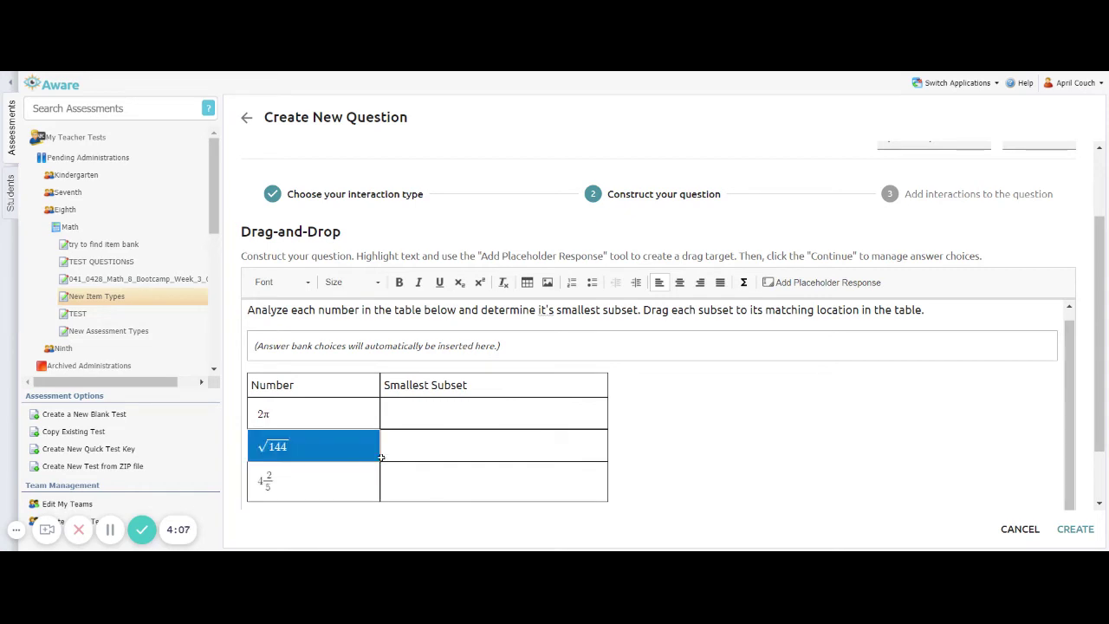
pyautogui.click(484, 491)
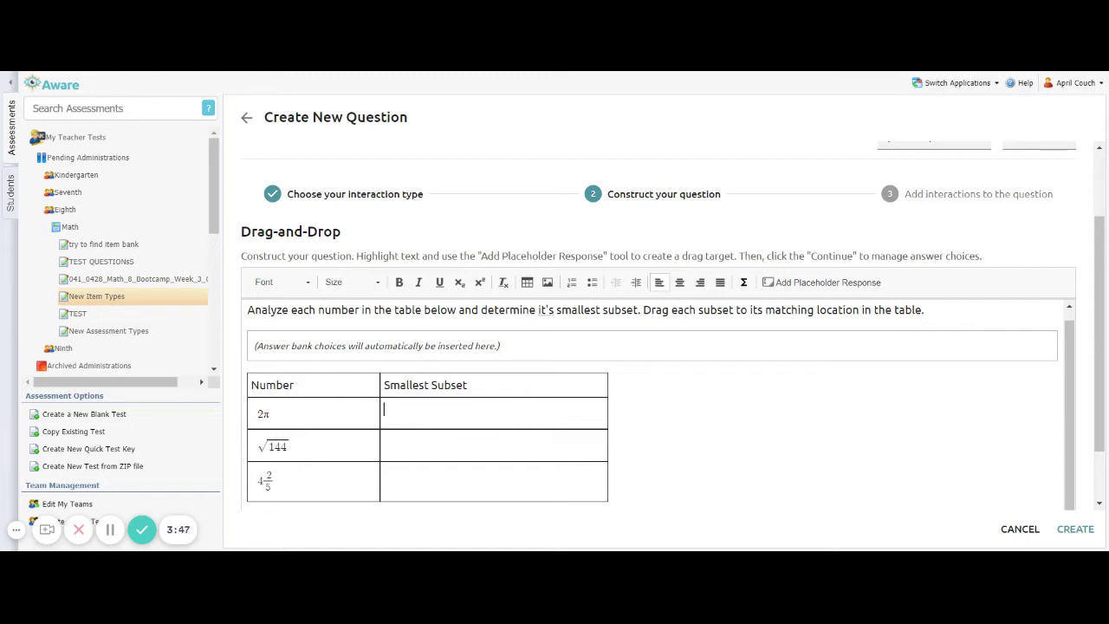
pyautogui.write('rational Number')
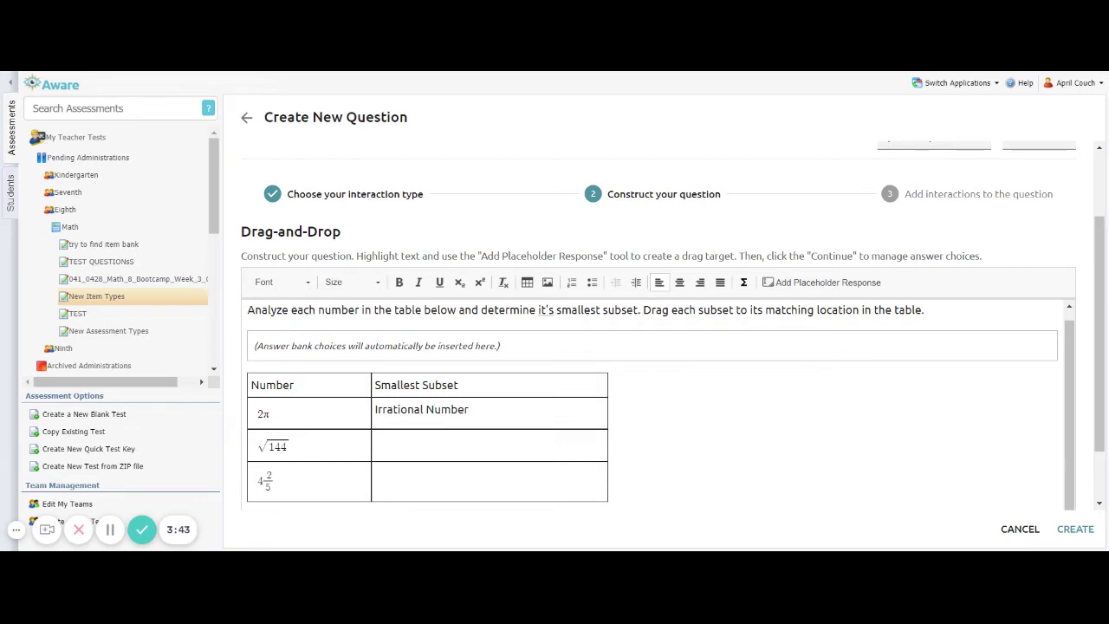
pyautogui.click(375, 442)
pyautogui.write('Counting Number')
pyautogui.press('Tab')
pyautogui.press('Tab')
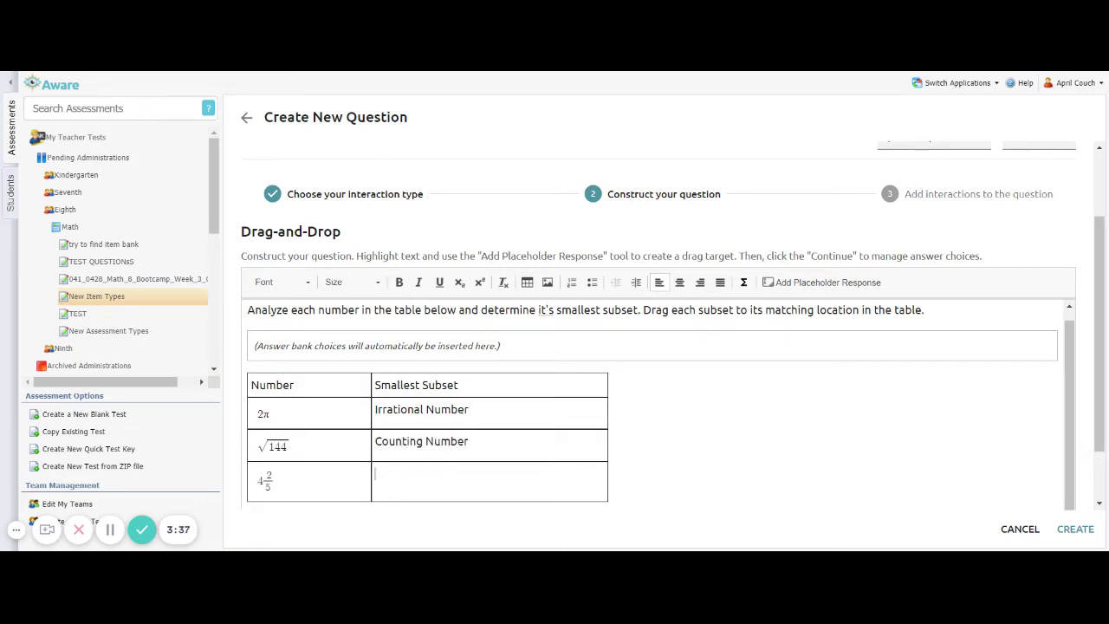
pyautogui.write('Rational Number')
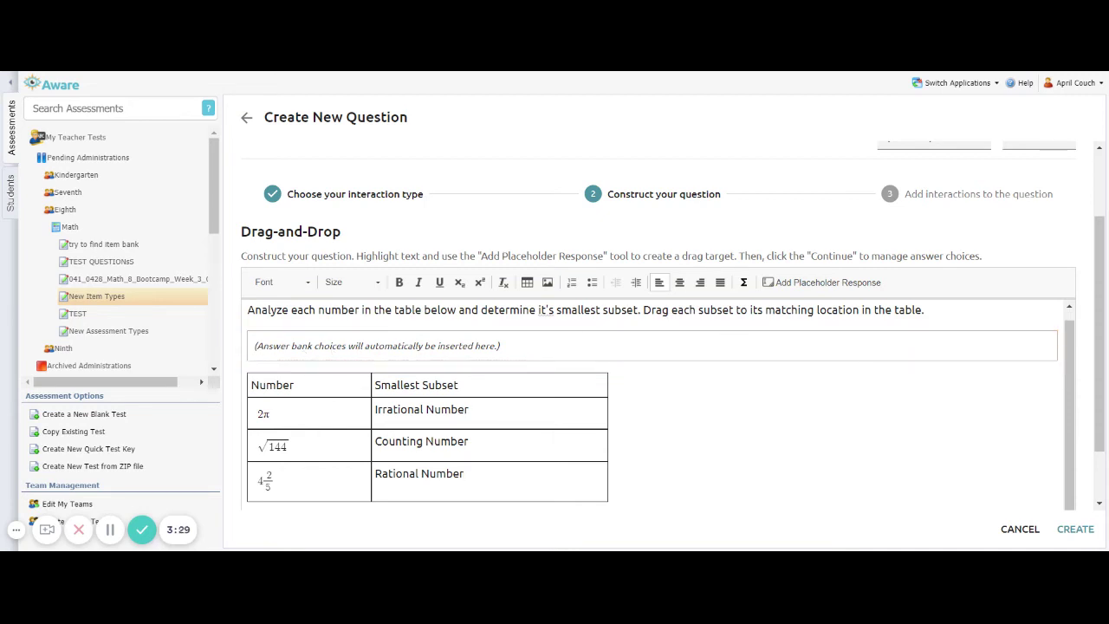
# Make Irrational, Counting and Rational Number placeholder responses, then continue to the interactions step.
pyautogui.moveTo(469, 409); pyautogui.dragTo(374, 409)
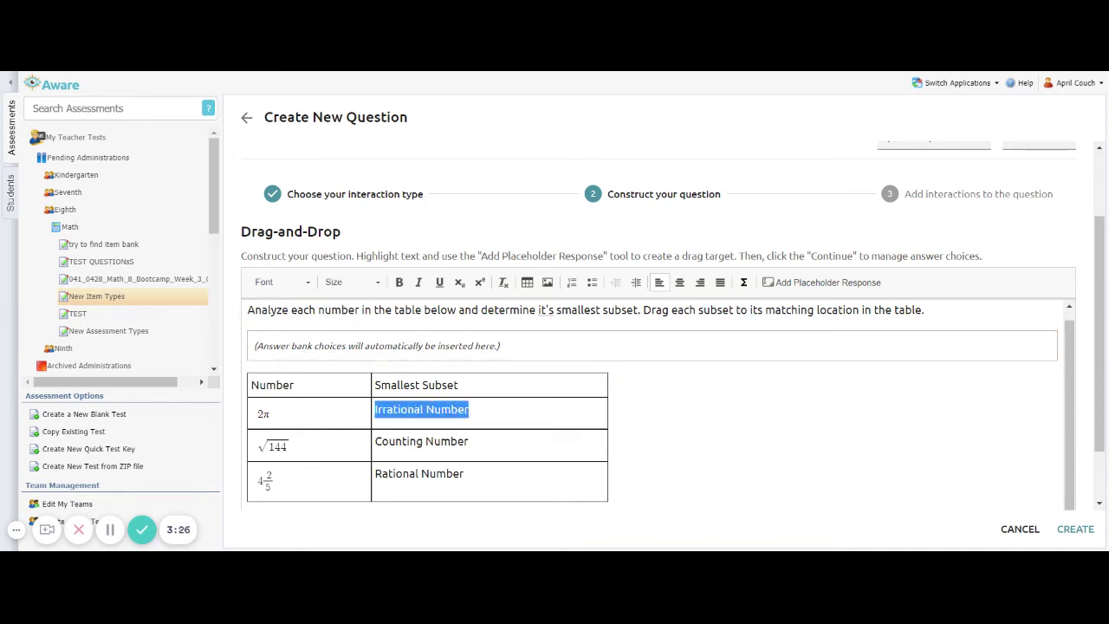
pyautogui.click(810, 283)
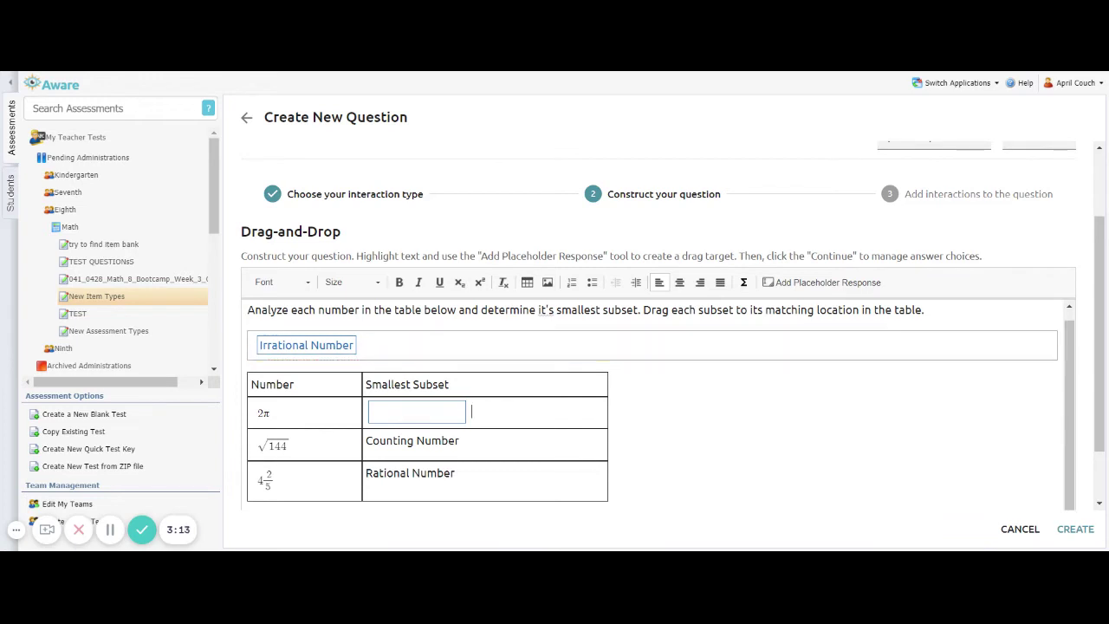
pyautogui.moveTo(460, 440); pyautogui.dragTo(366, 440)
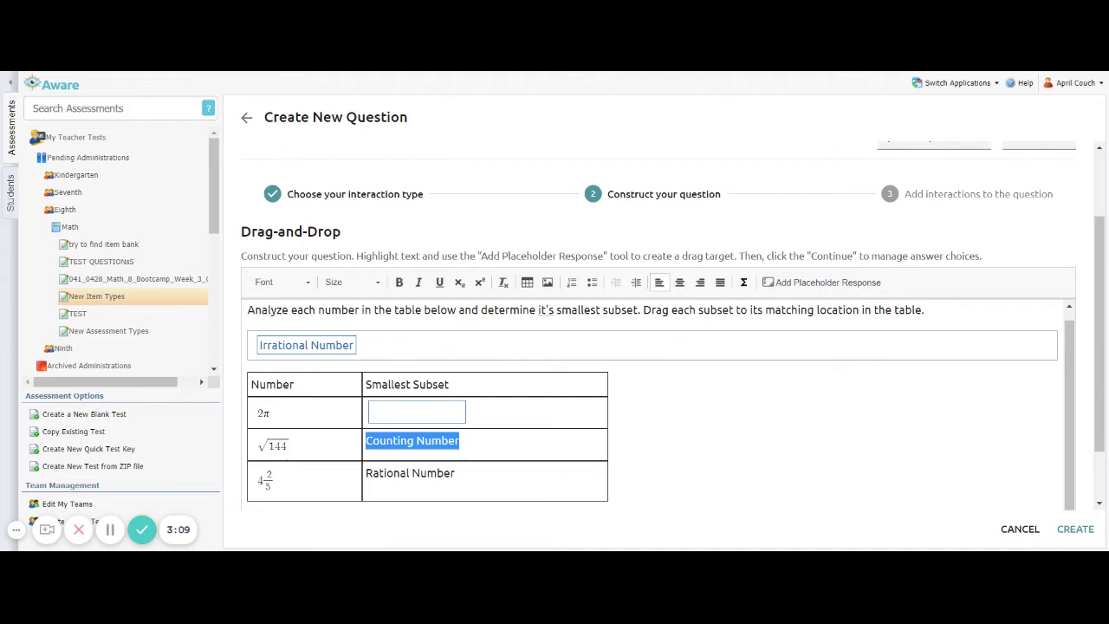
pyautogui.click(814, 286)
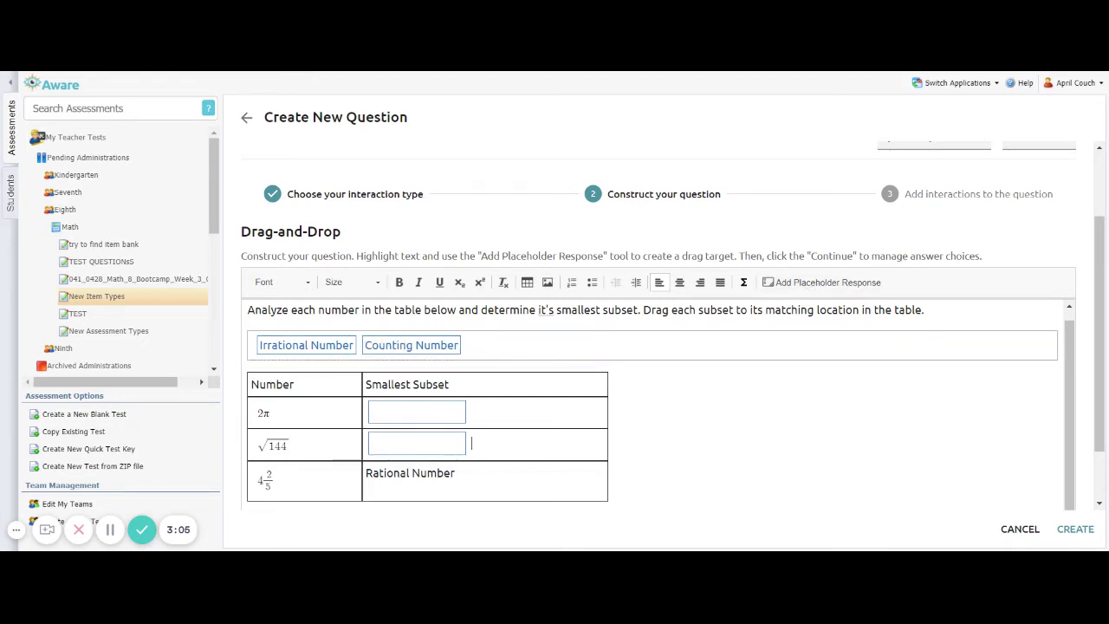
pyautogui.moveTo(457, 474); pyautogui.dragTo(456, 496)
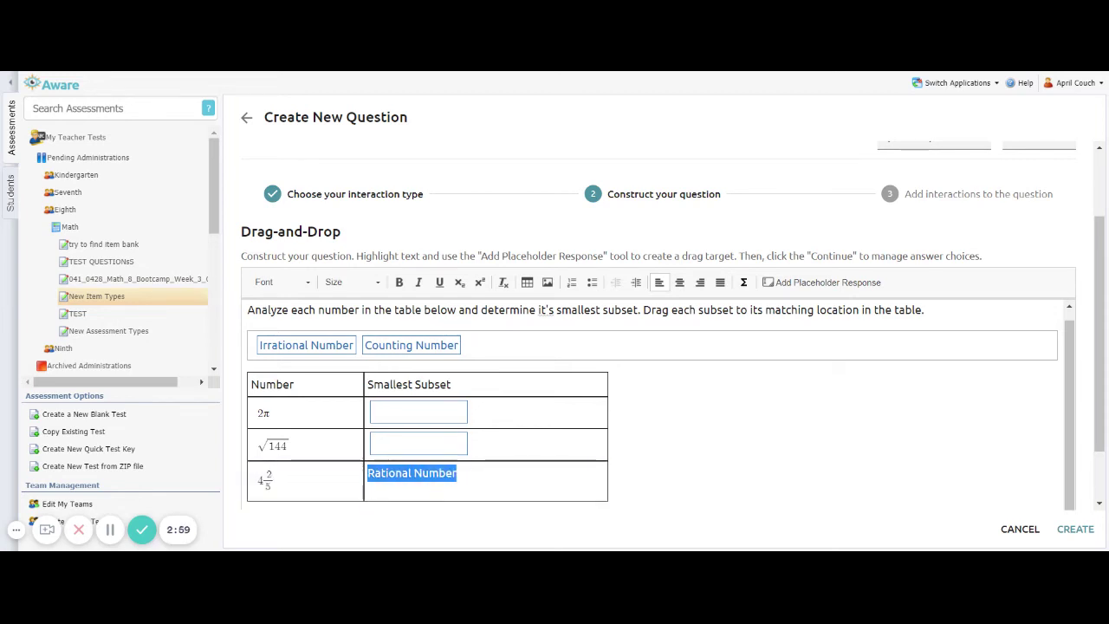
pyautogui.click(789, 283)
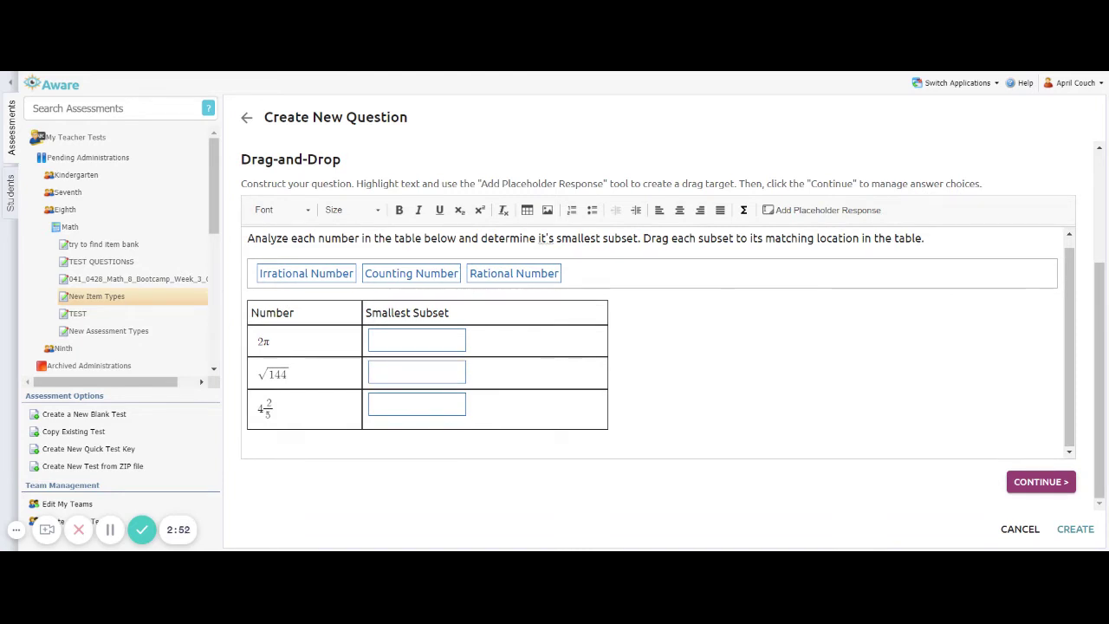
pyautogui.click(1041, 482)
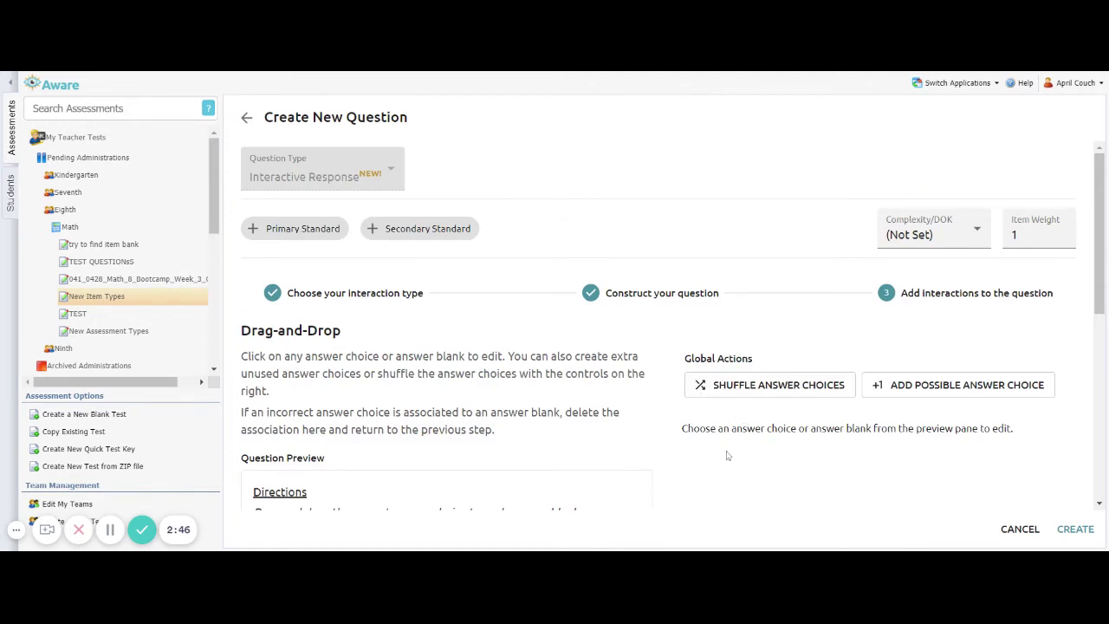
# Review the Correct Answer settings of the Counting Number and Irrational Number choices.
pyautogui.scroll(-2, 727, 456)
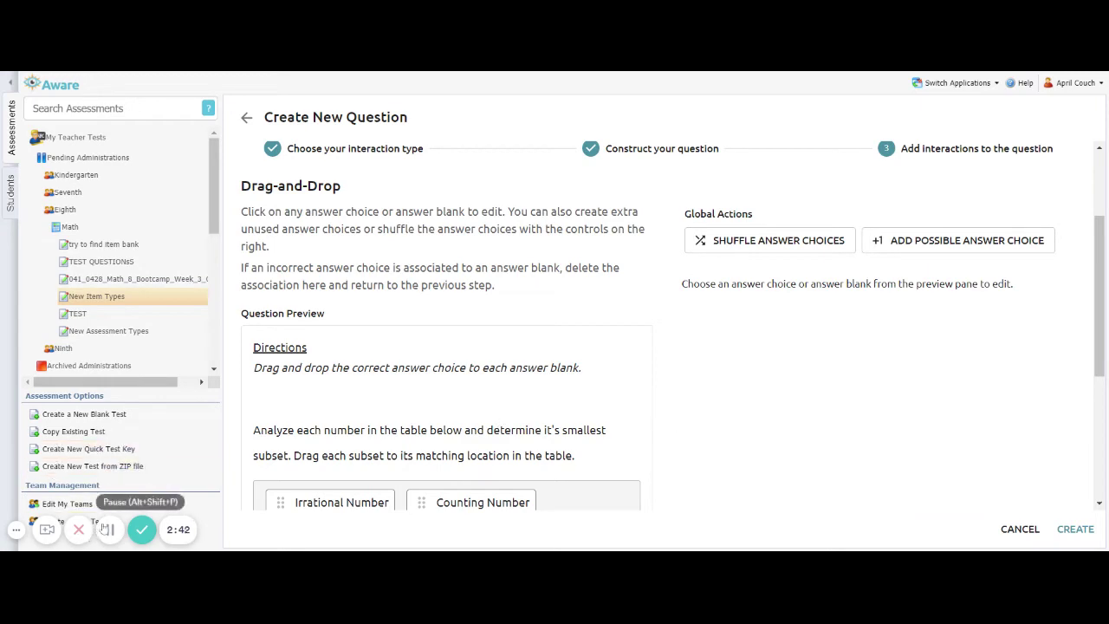
pyautogui.click(482, 502)
pyautogui.scroll(-4, 437, 351)
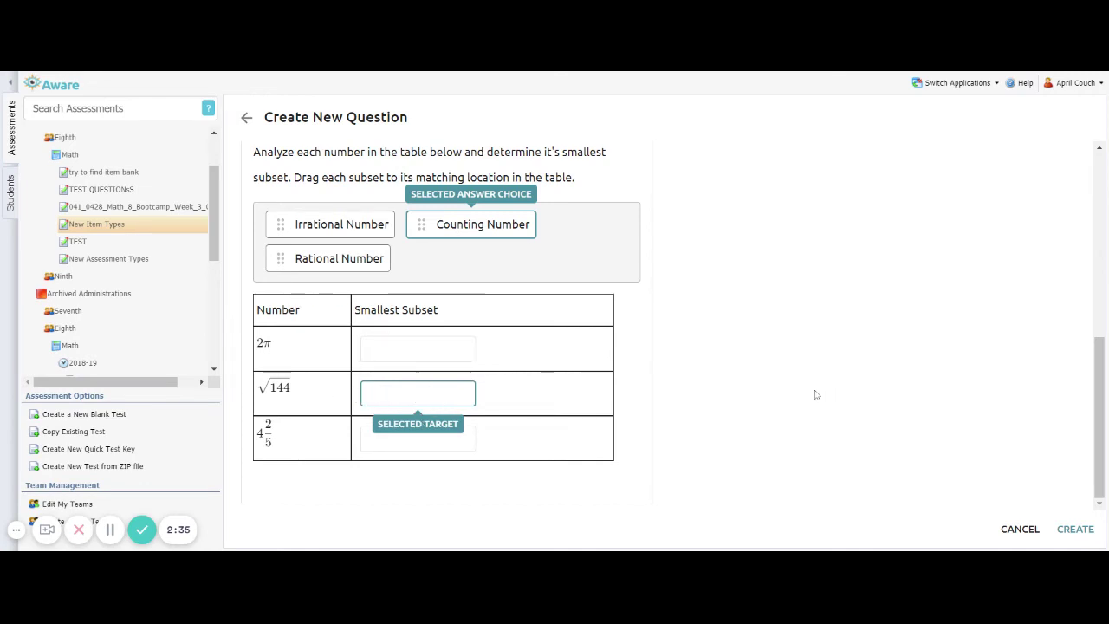
pyautogui.scroll(3, 740, 391)
pyautogui.doubleClick(275, 150)
pyautogui.moveTo(776, 254); pyautogui.dragTo(667, 258)
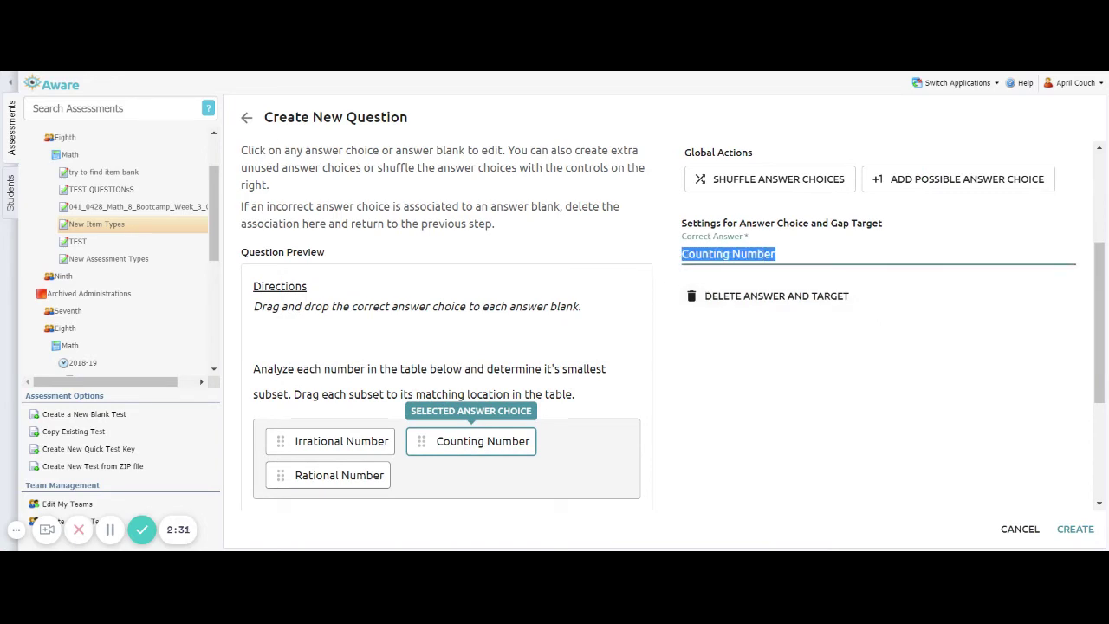
pyautogui.click(777, 254)
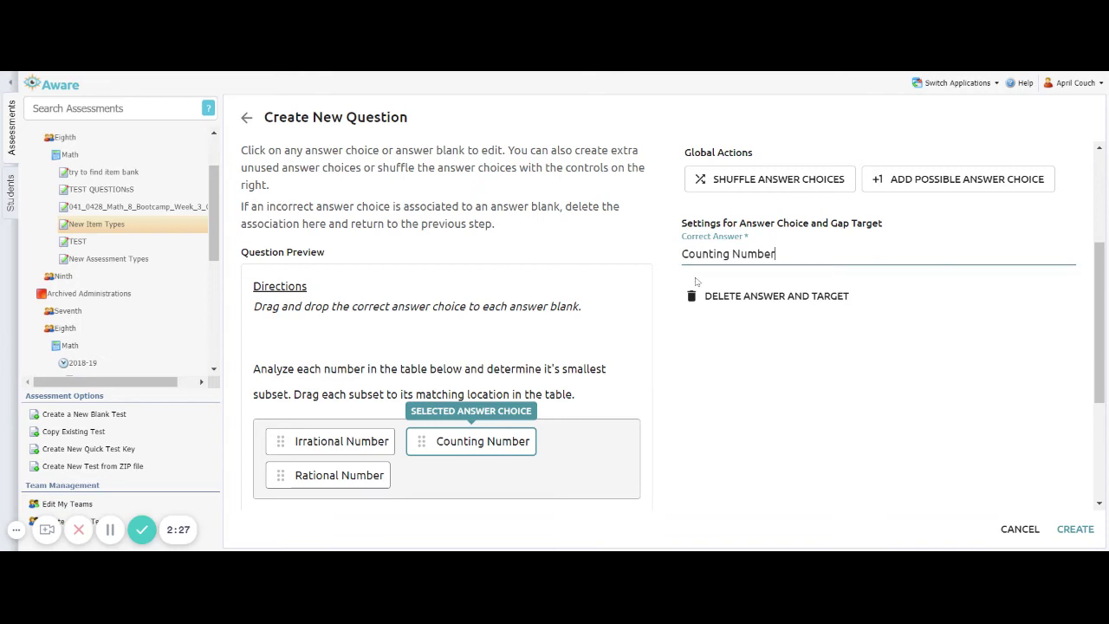
pyautogui.click(321, 444)
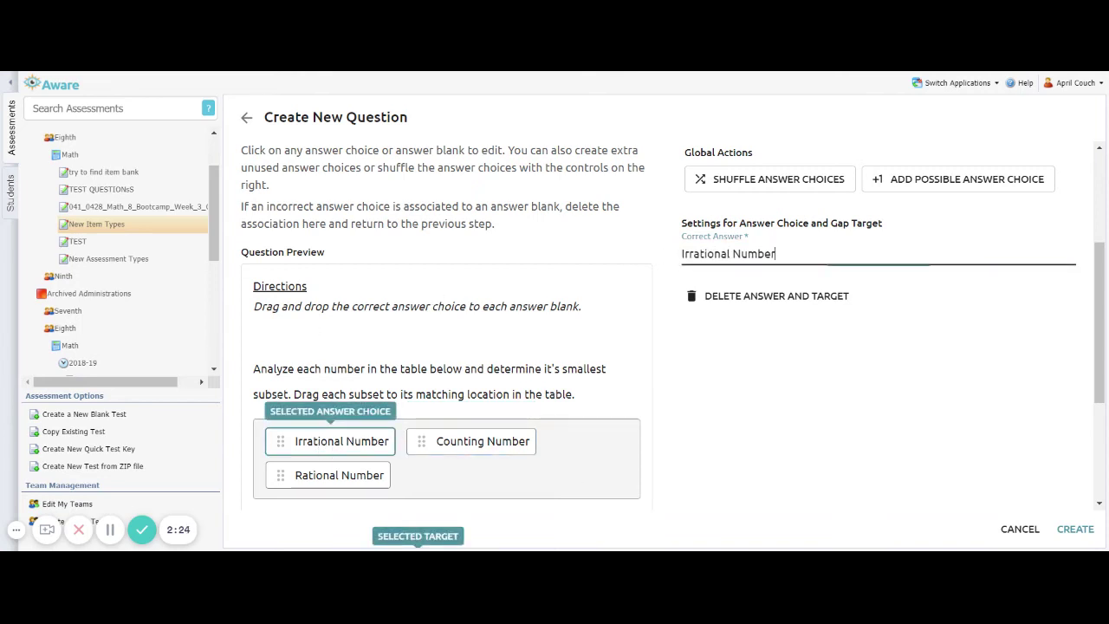
# Check the Rational Number choice's settings and shuffle the answer choices three times.
pyautogui.click(338, 478)
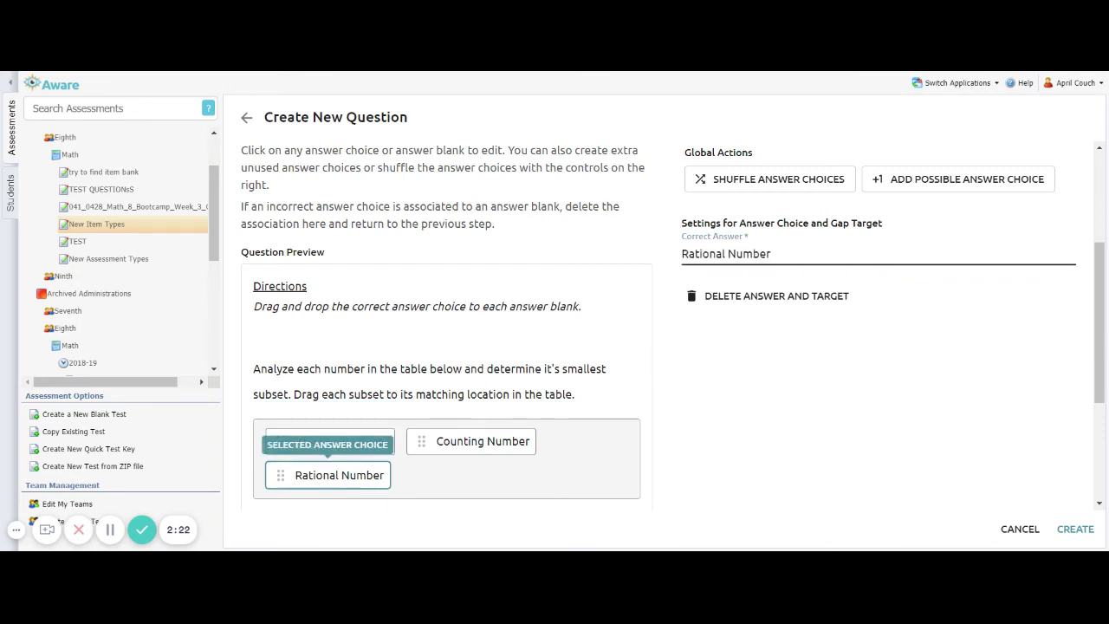
pyautogui.click(757, 183)
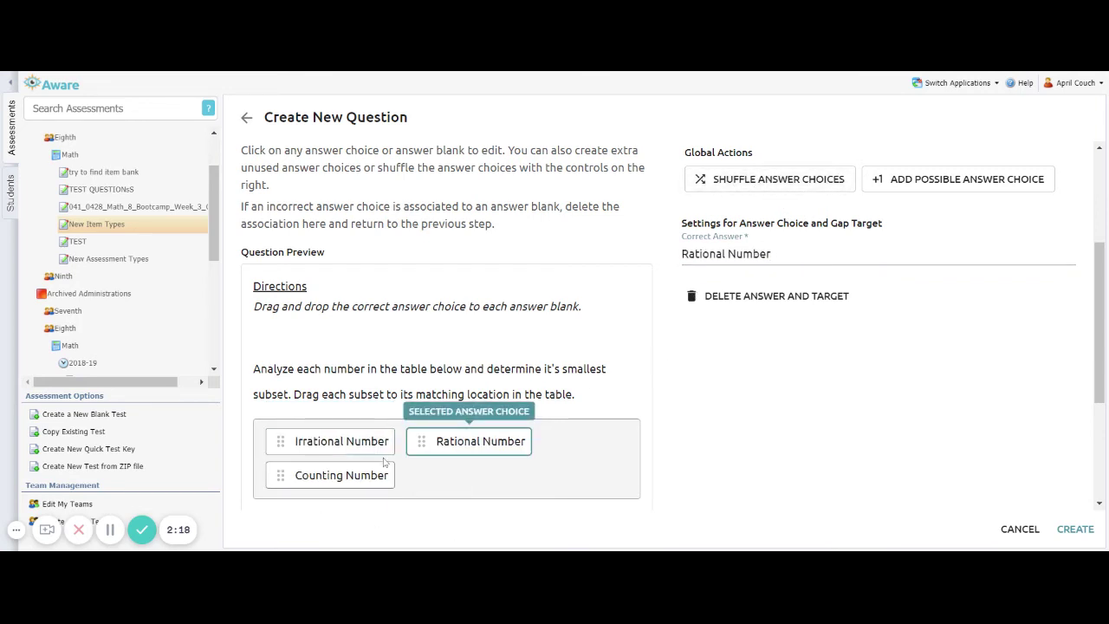
pyautogui.click(775, 187)
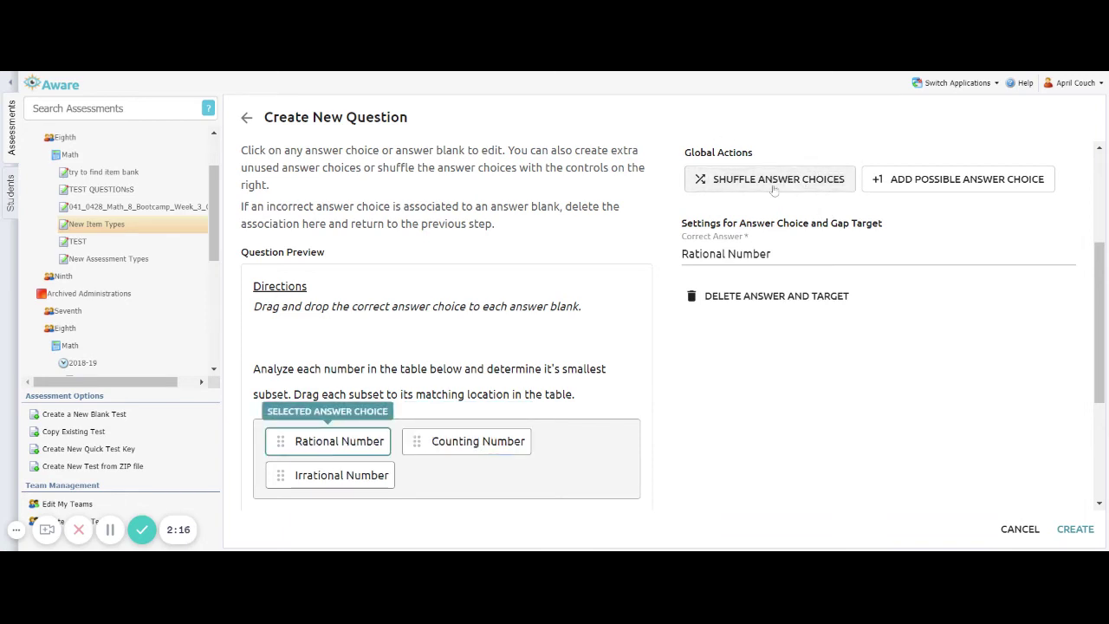
pyautogui.click(768, 183)
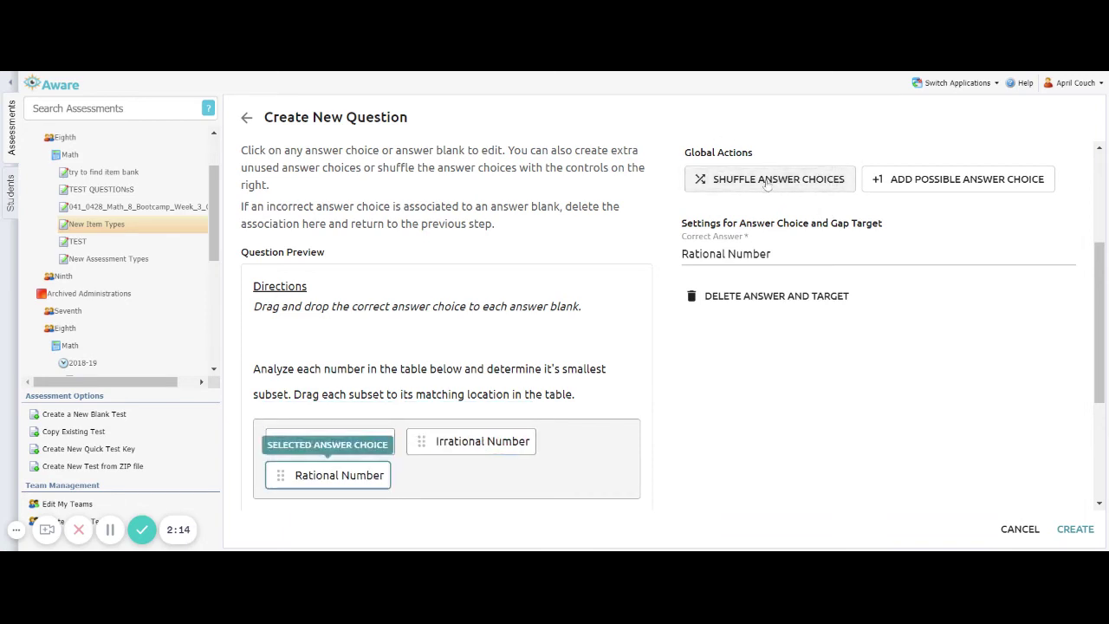
# Add an extra possible answer choice and replace its placeholder text with 'Integers'.
pyautogui.click(960, 182)
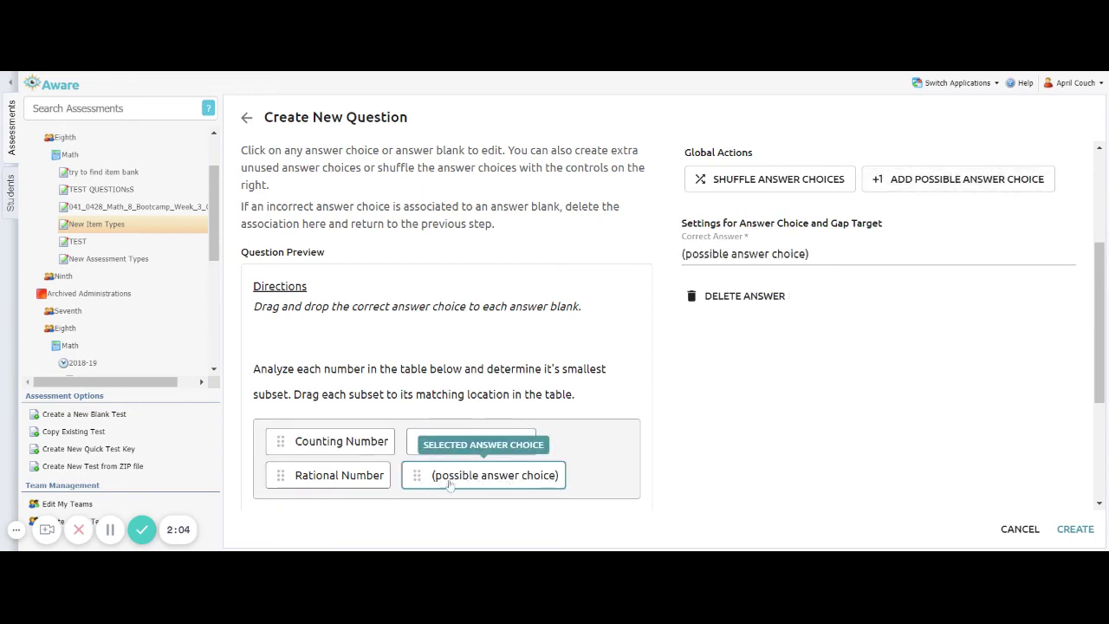
pyautogui.moveTo(810, 254); pyautogui.dragTo(645, 261)
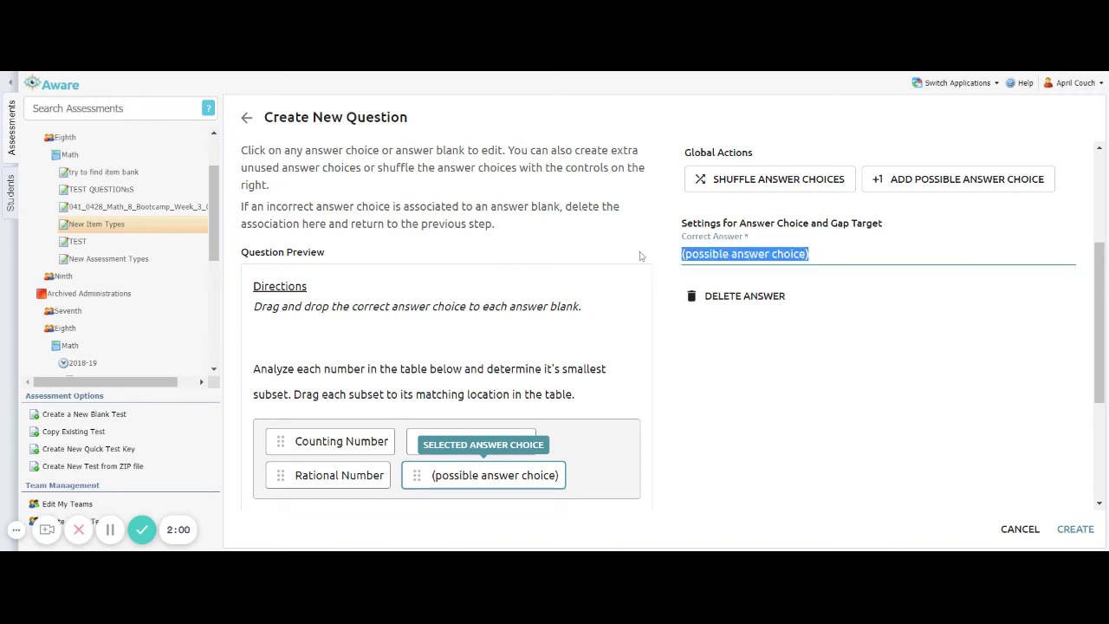
pyautogui.write('Integers')
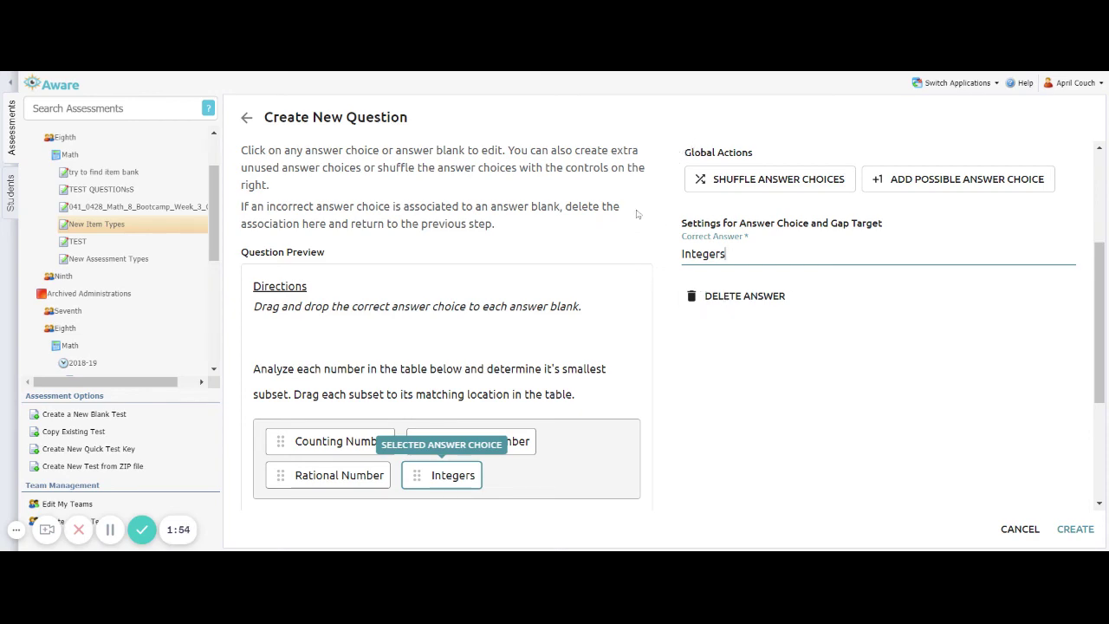
pyautogui.scroll(-1, 546, 241)
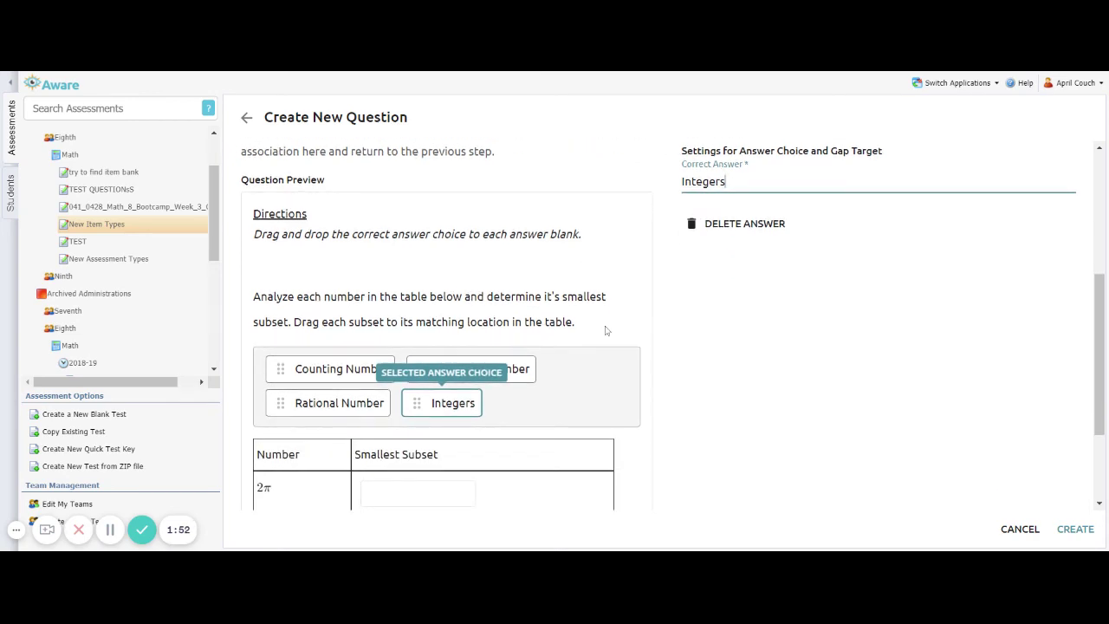
pyautogui.scroll(3, 605, 330)
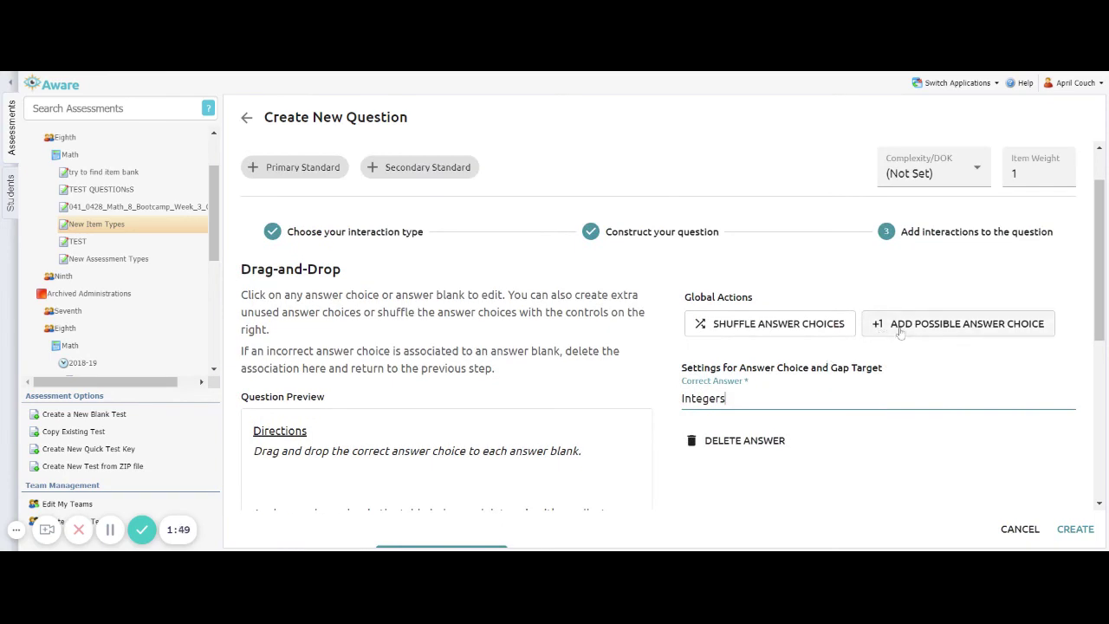
pyautogui.click(901, 326)
pyautogui.scroll(-4, 557, 389)
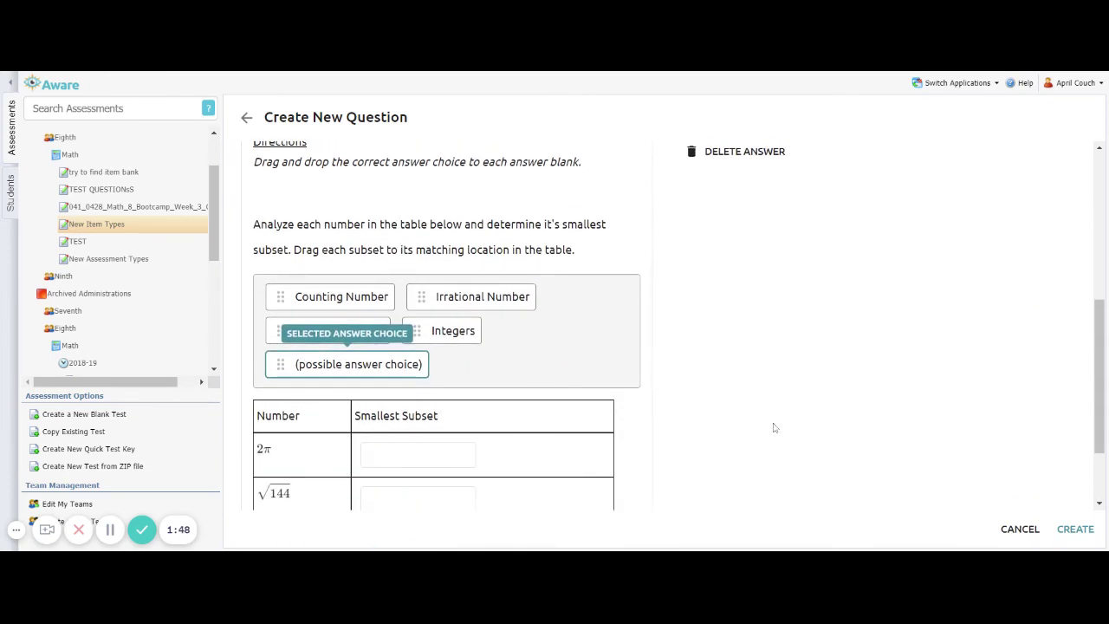
pyautogui.scroll(3, 774, 428)
pyautogui.scroll(-3, 592, 421)
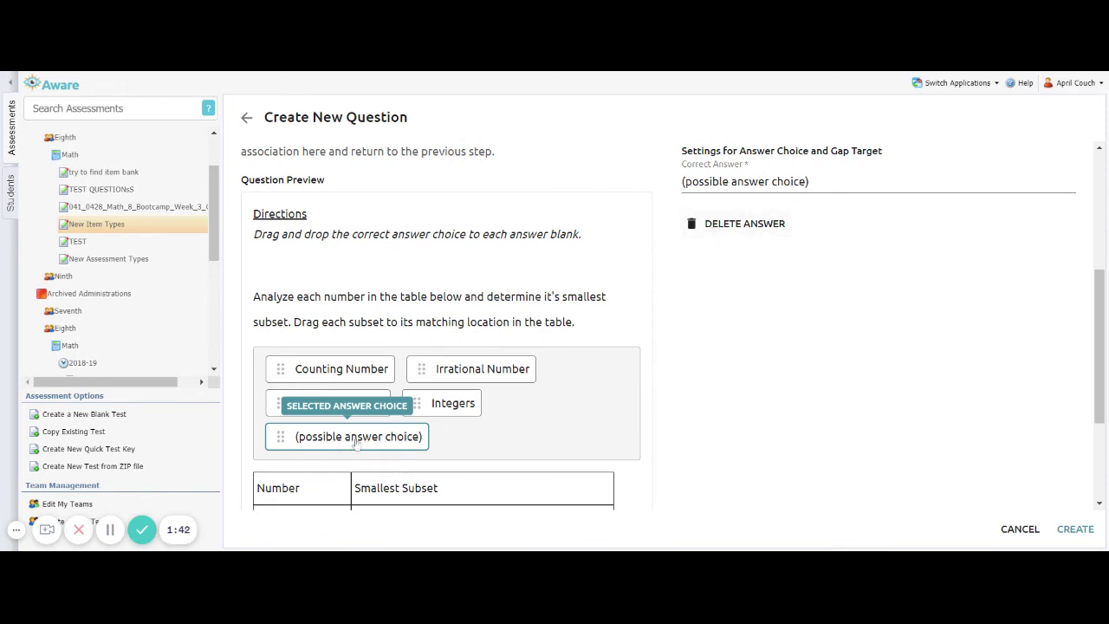
pyautogui.click(738, 225)
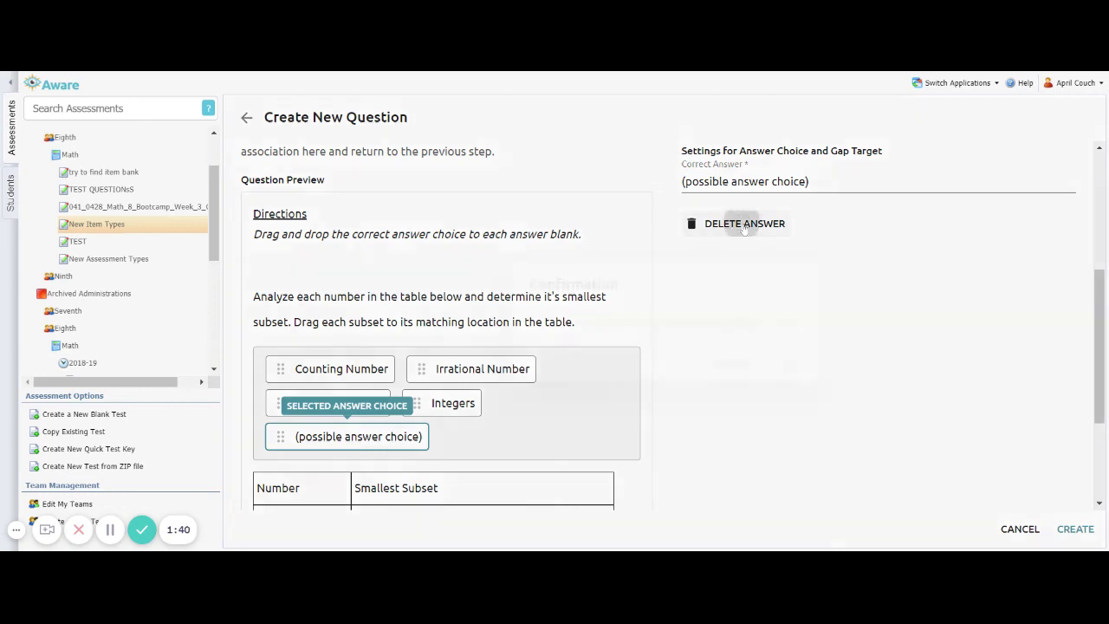
pyautogui.click(788, 377)
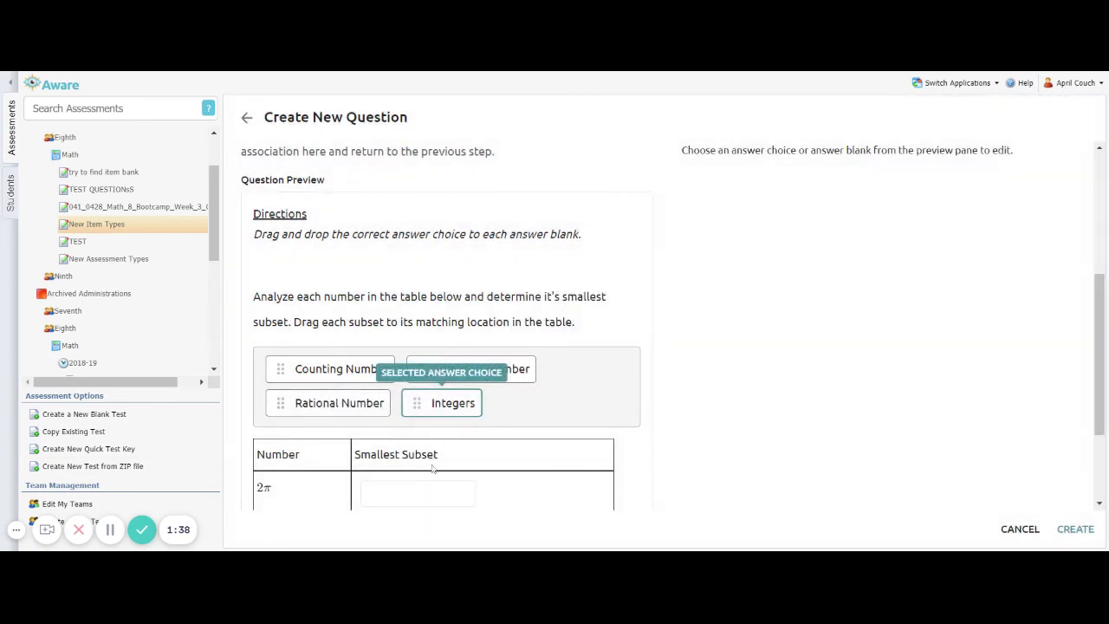
# Verify the √144 and 4 2/5 blanks' answers, then create the question as question 1.
pyautogui.scroll(3, 810, 407)
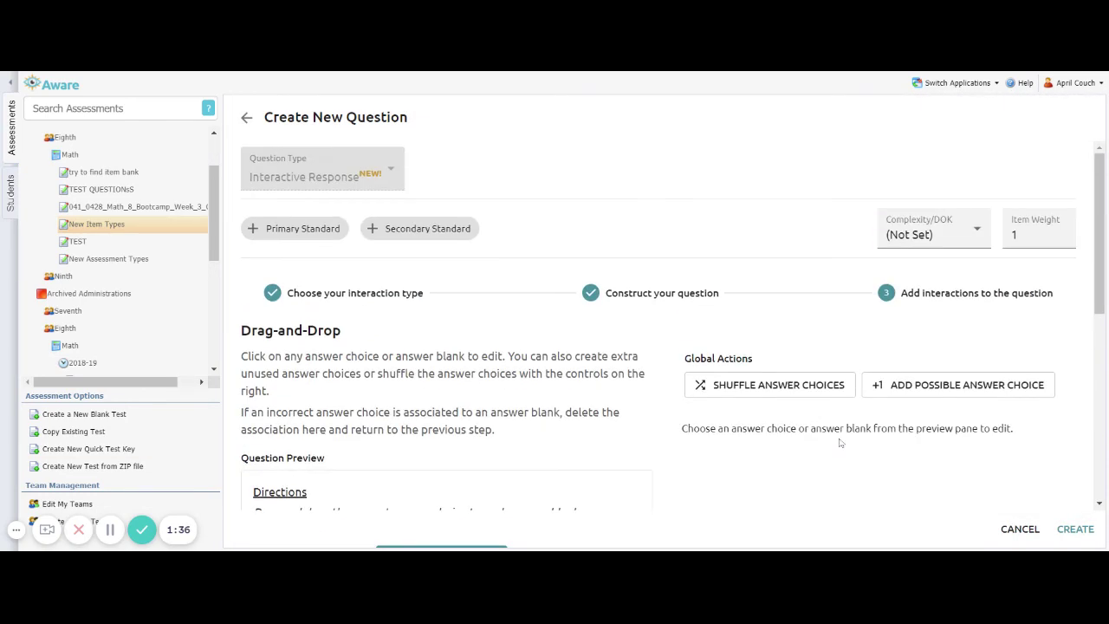
pyautogui.scroll(-5, 452, 445)
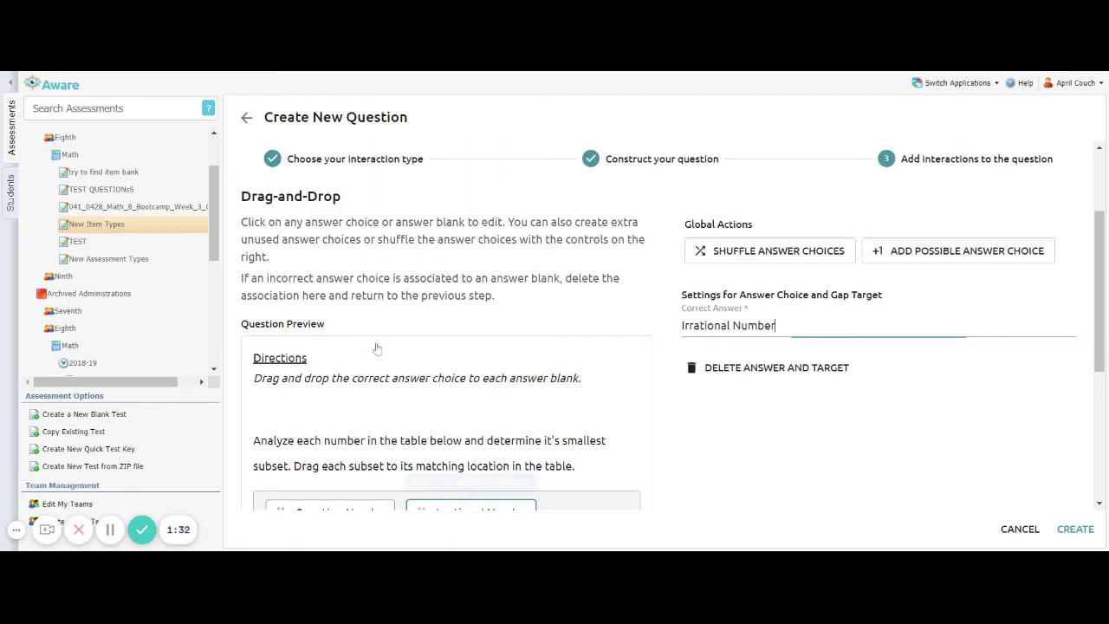
pyautogui.scroll(3, 381, 348)
pyautogui.scroll(-3, 390, 350)
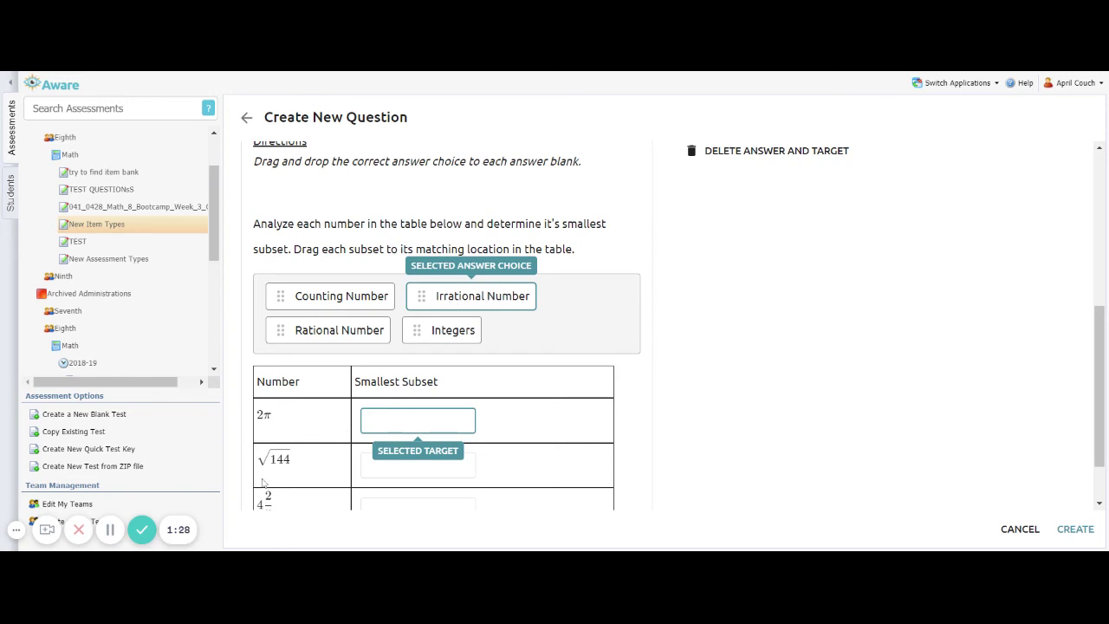
pyautogui.click(384, 466)
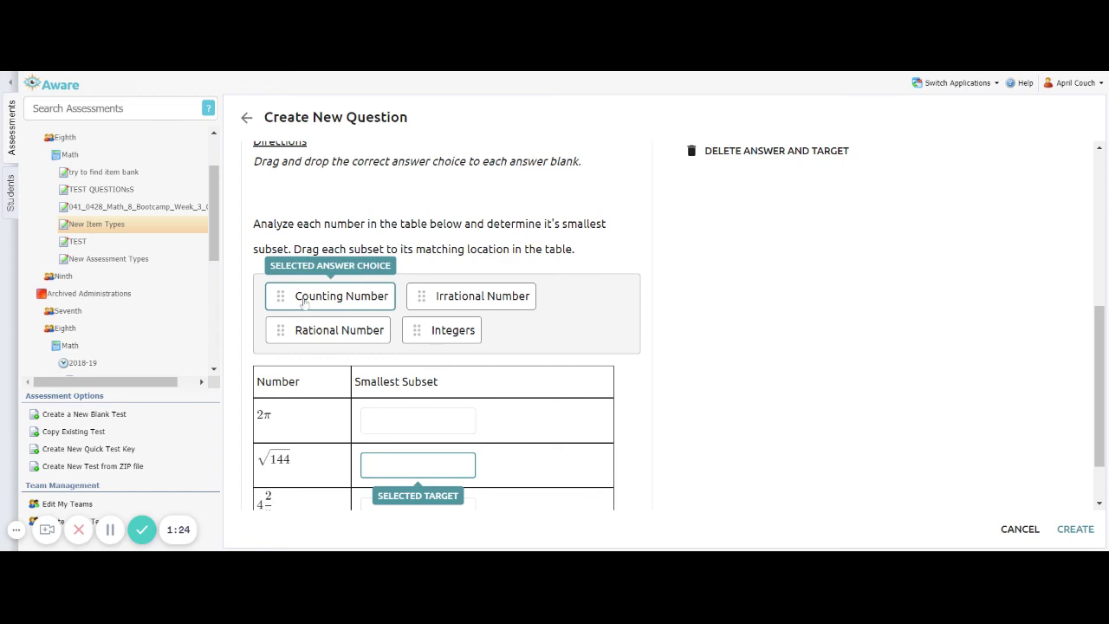
pyautogui.scroll(-1, 745, 399)
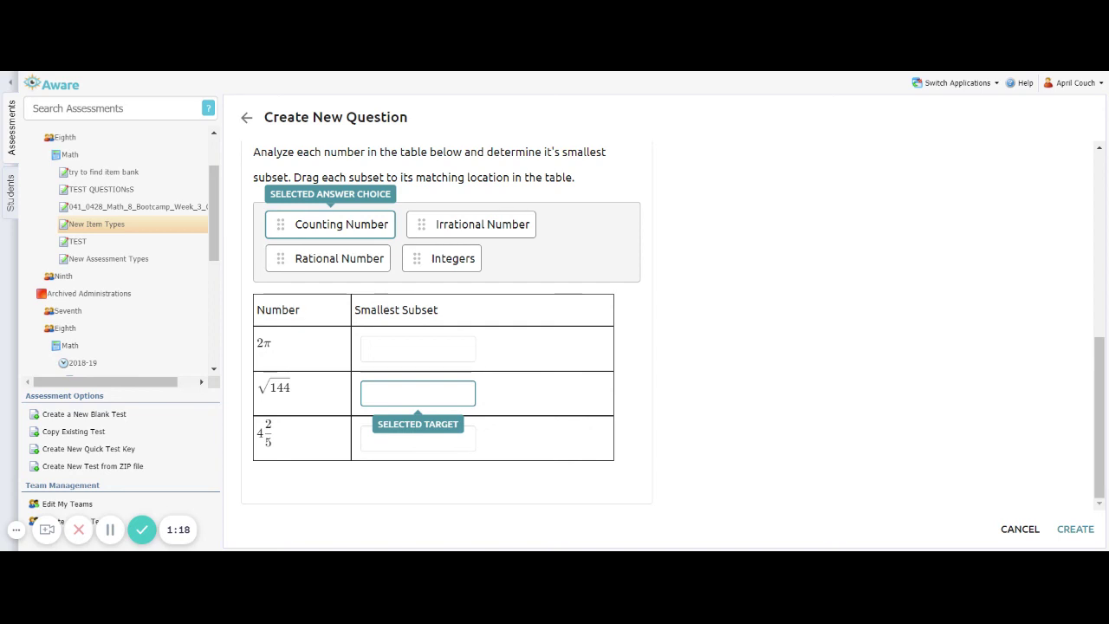
pyautogui.click(413, 447)
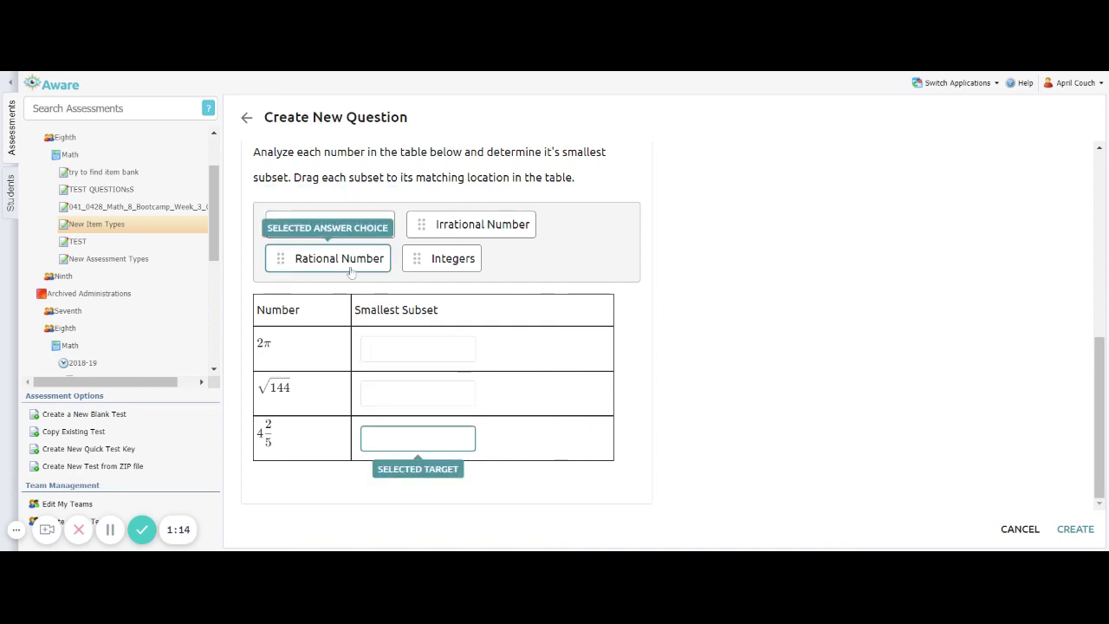
pyautogui.click(1075, 529)
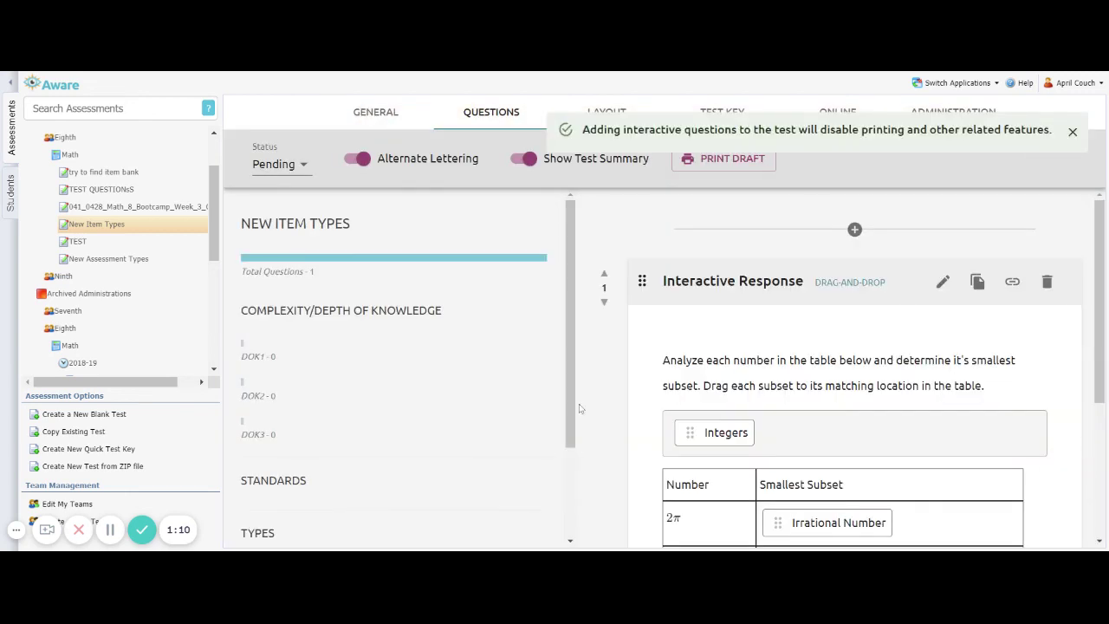
pyautogui.scroll(-5, 873, 426)
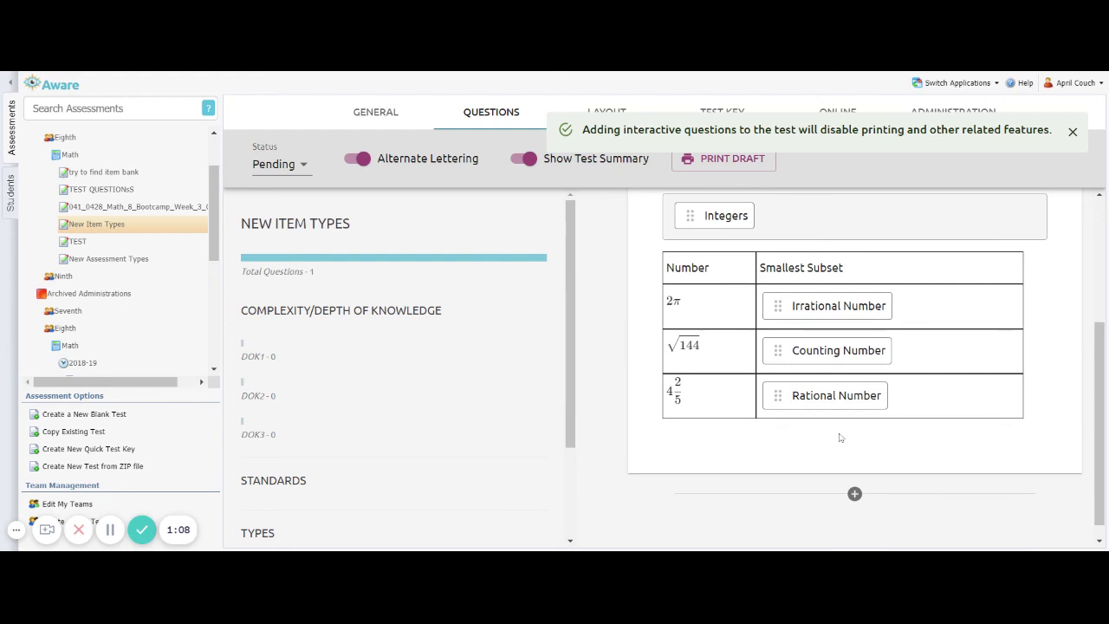
pyautogui.scroll(5, 839, 438)
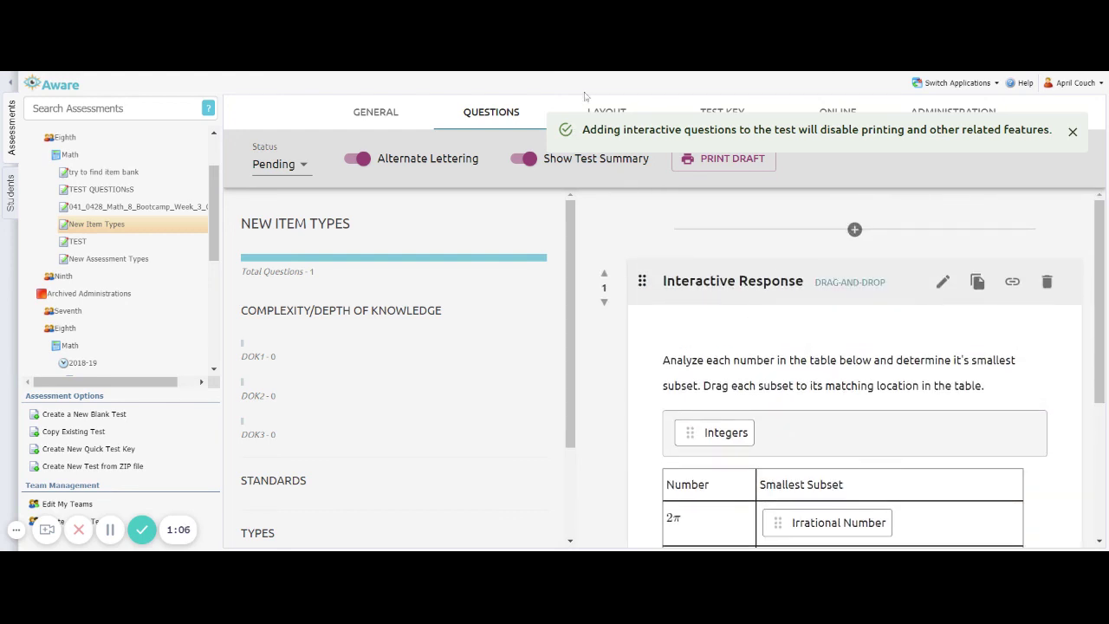